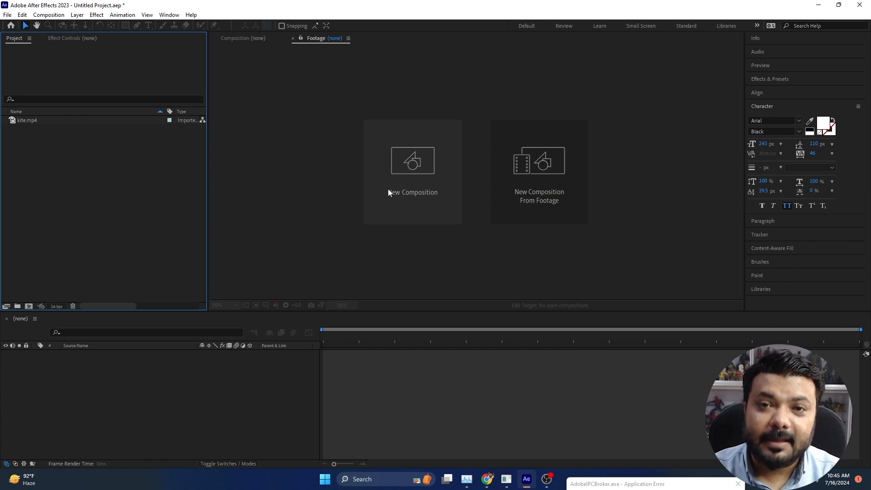
Step: Create a 1920x1080, 25 fps composition named "Particle Illusion intro" and add a black solid layer to it
{"action": "type", "text": "Particle Illusion intro"}
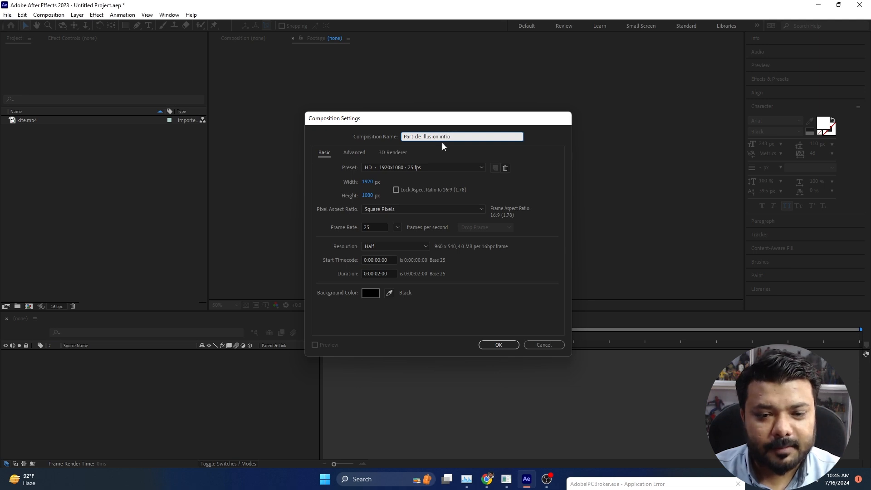
{"action": "key", "text": "Return"}
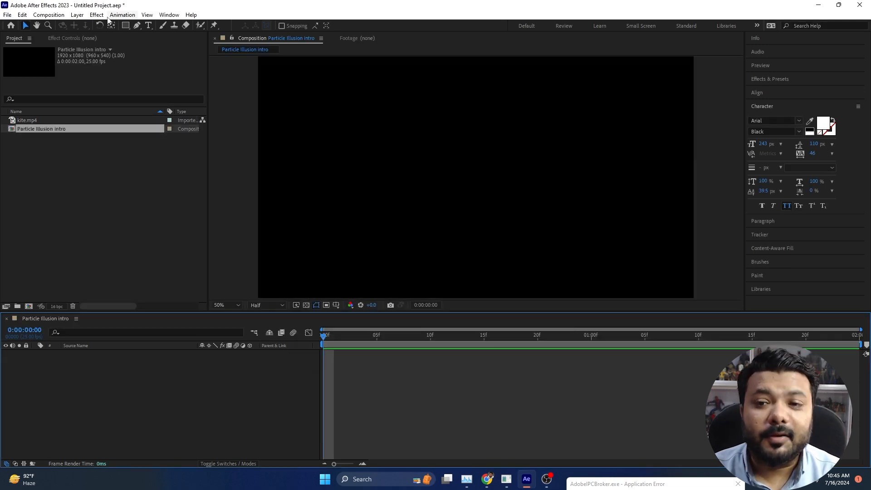
{"action": "left_click", "coordinate": [77, 15]}
{"action": "mouse_move", "coordinate": [84, 26]}
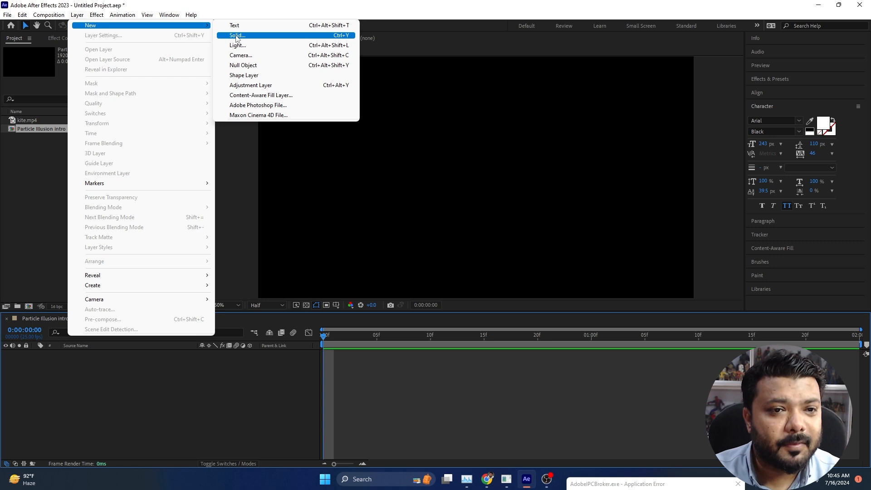
{"action": "left_click", "coordinate": [236, 36]}
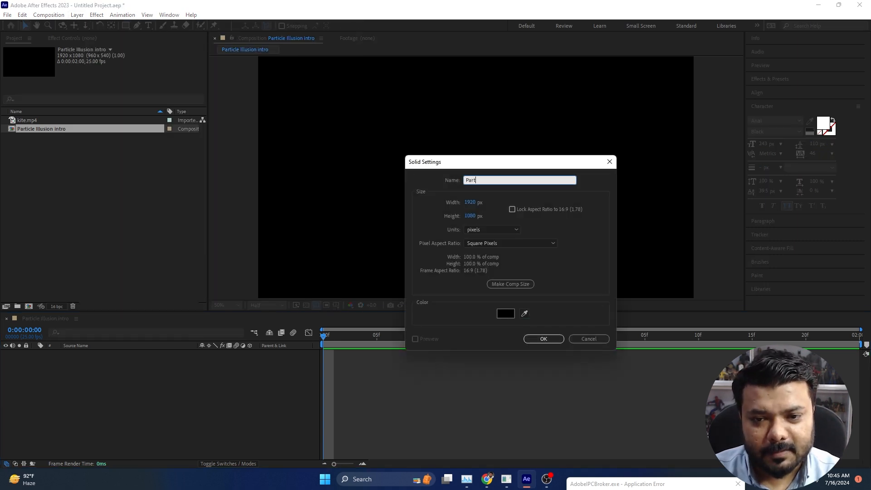
{"action": "key", "text": "Return"}
Step: Apply the BCC Particle Illusion effect from the BCC Particles group to the solid layer
{"action": "left_click", "coordinate": [97, 15]}
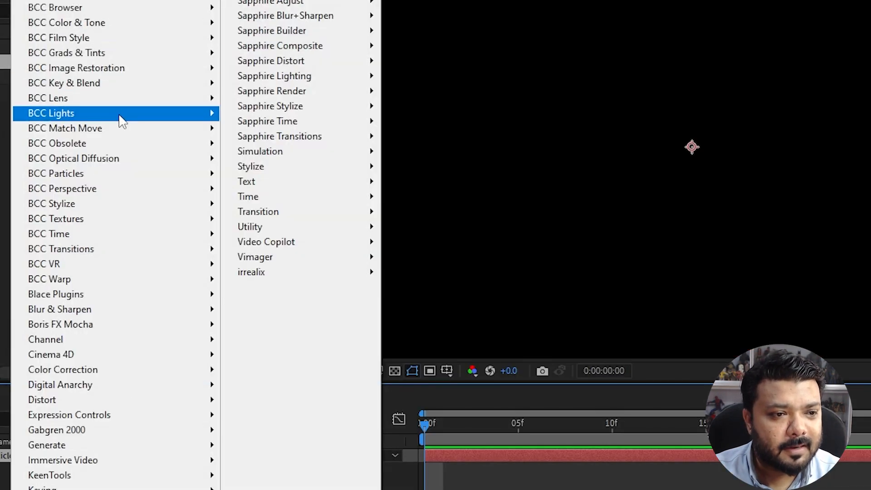
{"action": "mouse_move", "coordinate": [125, 177]}
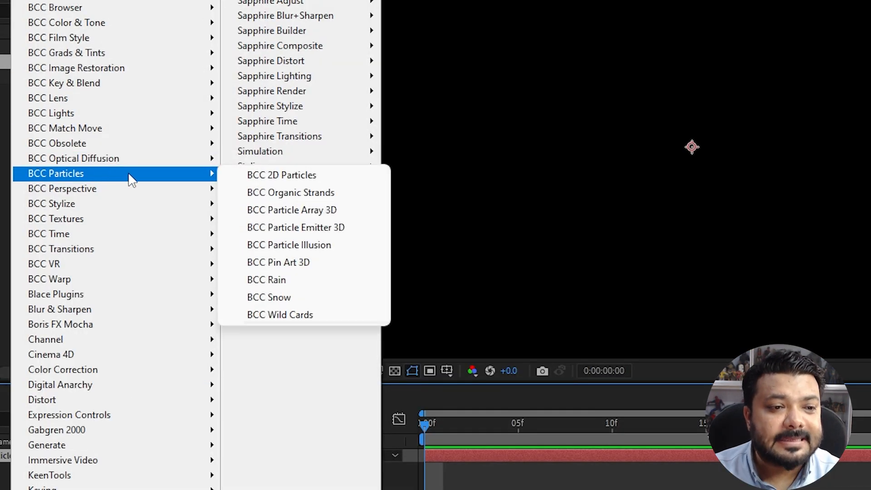
{"action": "left_click", "coordinate": [353, 248]}
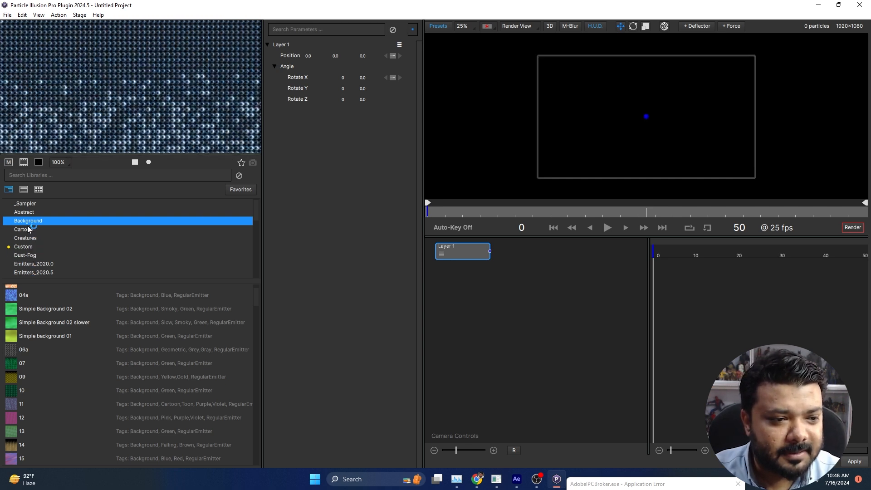
Step: Add the New Meteor Trail 01 emitter from the _Sampler library to Layer 1 and preview its playback
{"action": "left_click", "coordinate": [35, 205]}
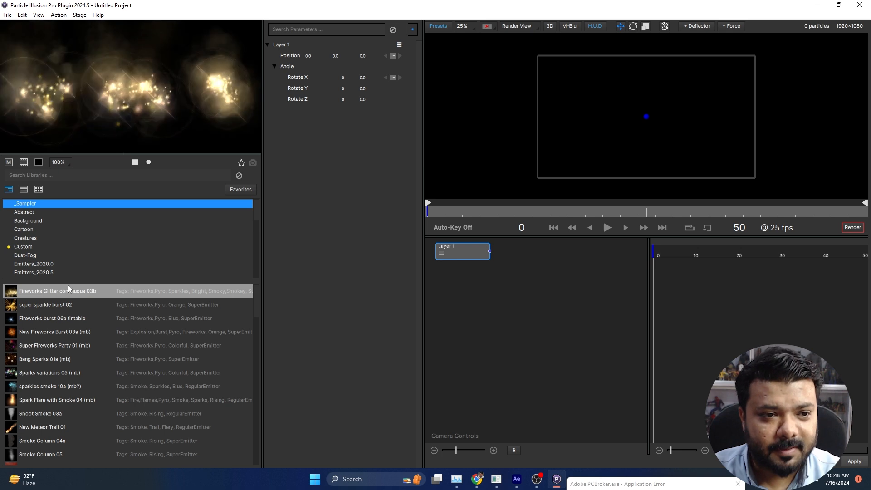
{"action": "left_click", "coordinate": [53, 317]}
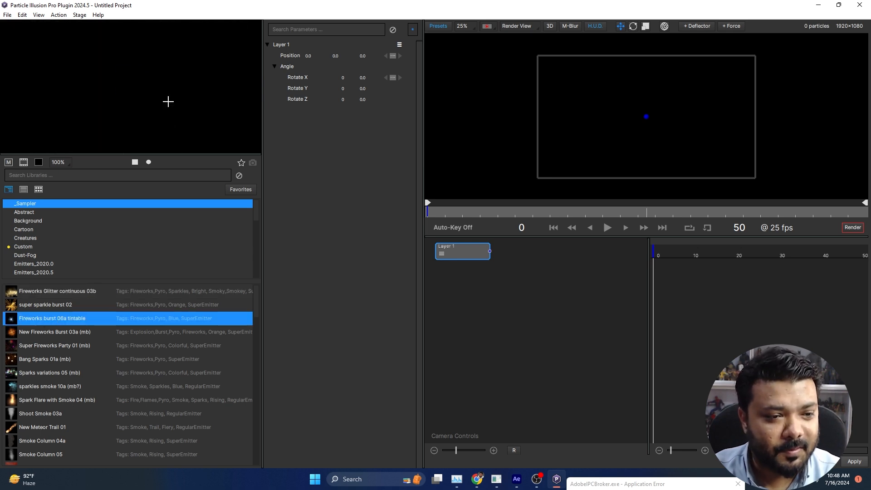
{"action": "left_click", "coordinate": [44, 428]}
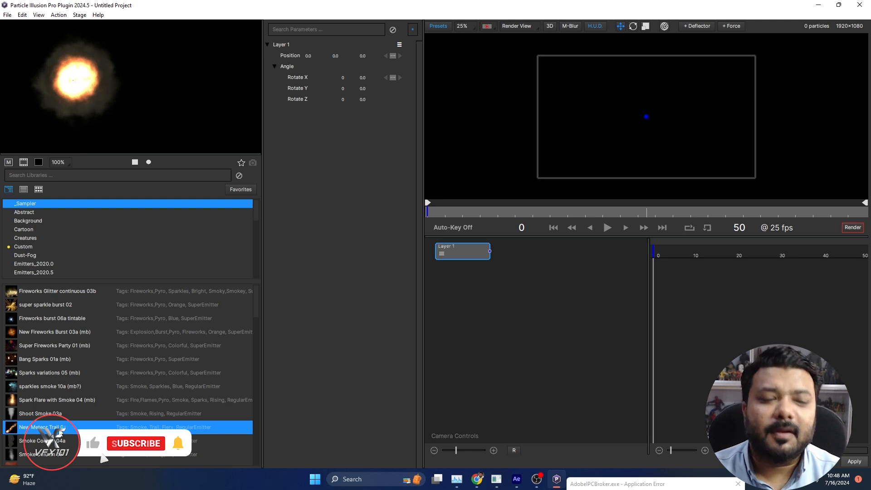
{"action": "left_click_drag", "start_coordinate": [74, 426], "coordinate": [494, 258]}
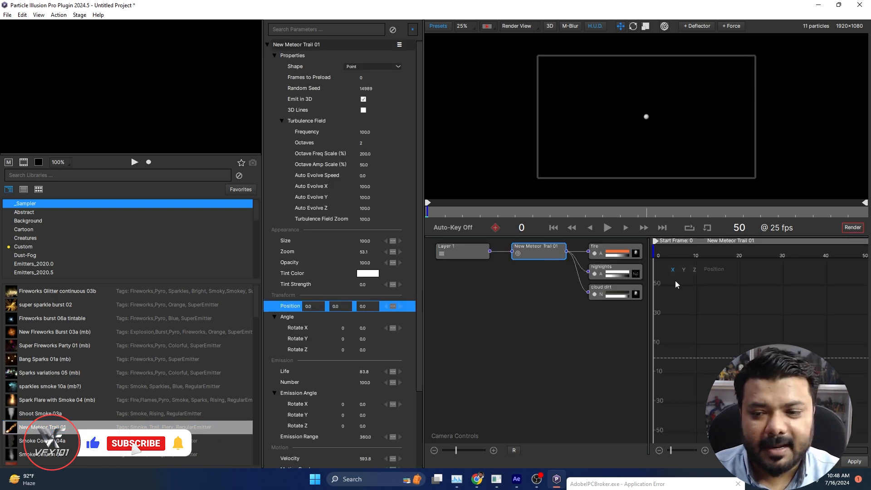
{"action": "key", "text": "space"}
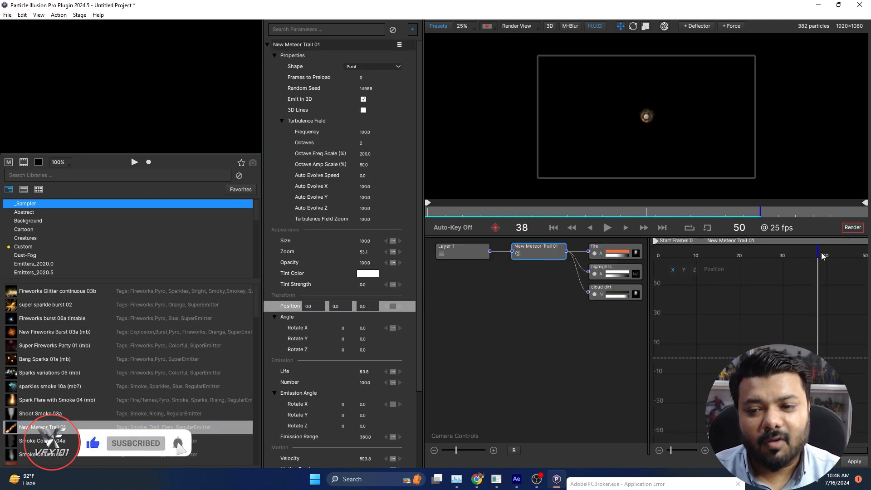
{"action": "left_click", "coordinate": [606, 227]}
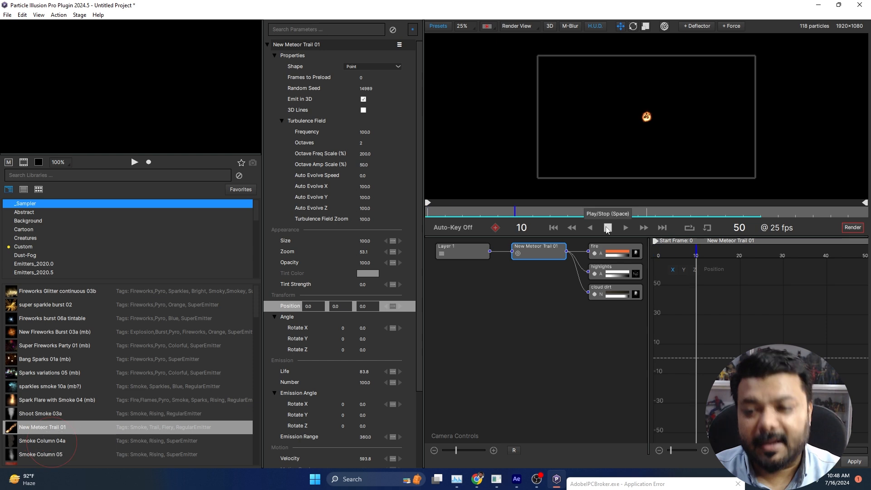
{"action": "key", "text": "space"}
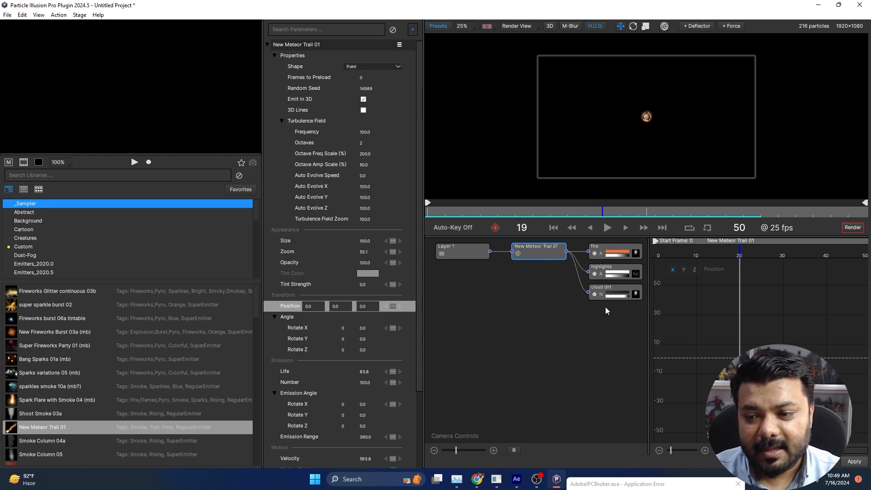
Step: With Auto-Key on, animate the meteor emitter's position from about (1024, -568) at frame 0 to about (-1213, 712) at frame 20, and play it
{"action": "left_click_drag", "start_coordinate": [739, 256], "coordinate": [646, 258]}
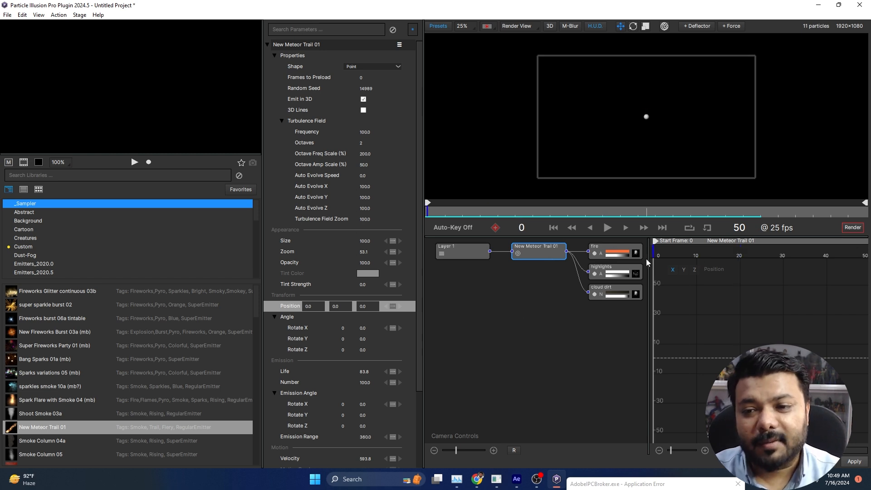
{"action": "left_click", "coordinate": [459, 227]}
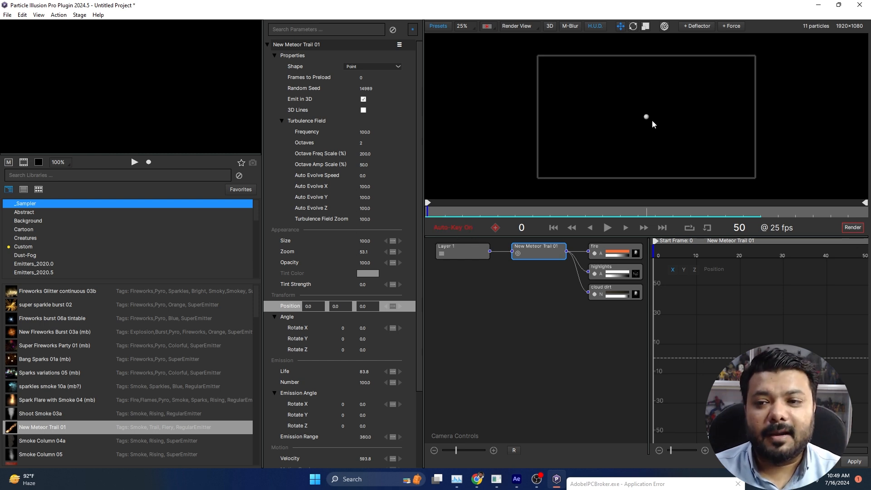
{"action": "left_click_drag", "start_coordinate": [647, 120], "coordinate": [763, 53]}
{"action": "left_click_drag", "start_coordinate": [660, 254], "coordinate": [742, 263]}
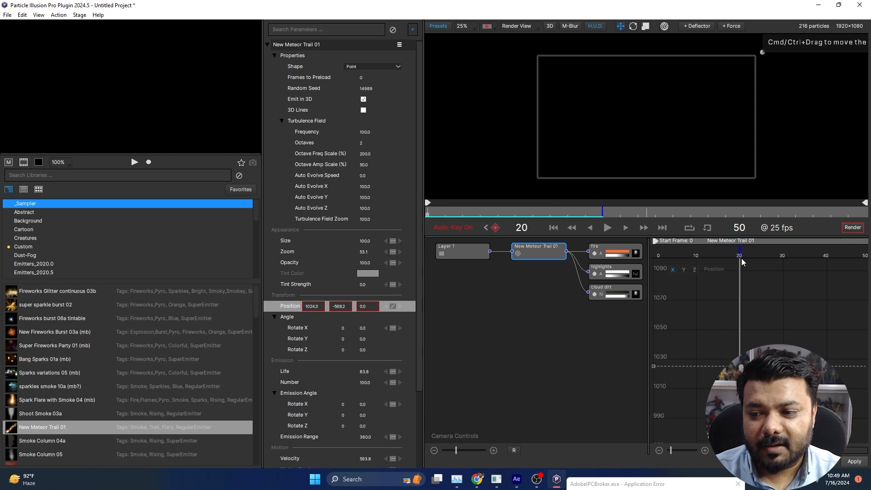
{"action": "left_click_drag", "start_coordinate": [763, 54], "coordinate": [509, 197]}
{"action": "left_click_drag", "start_coordinate": [689, 255], "coordinate": [649, 282]}
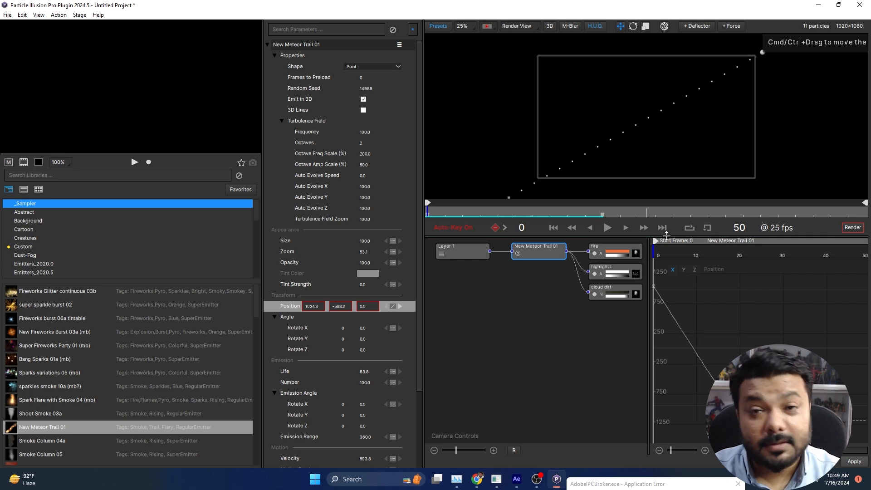
{"action": "left_click", "coordinate": [608, 232]}
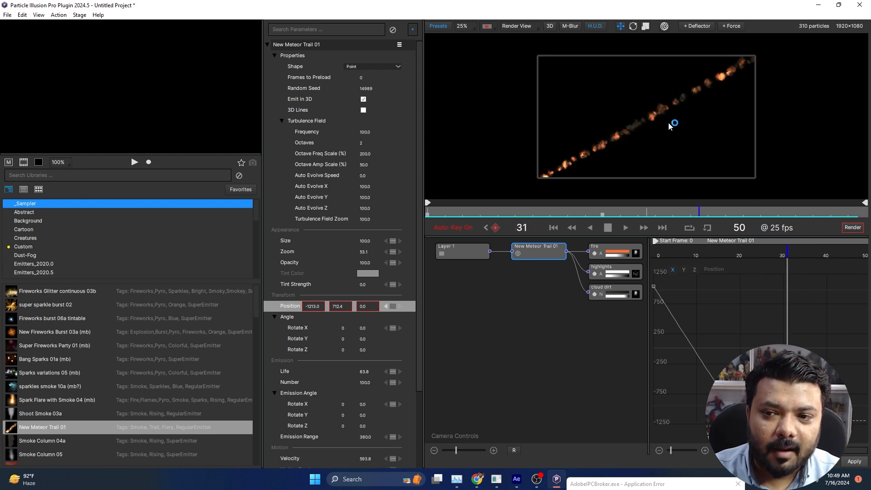
Step: At frame 13, set the meteor emitter's Life to 36.8, Number to 564 and Velocity to 556.8
{"action": "left_click_drag", "start_coordinate": [721, 251], "coordinate": [712, 258]}
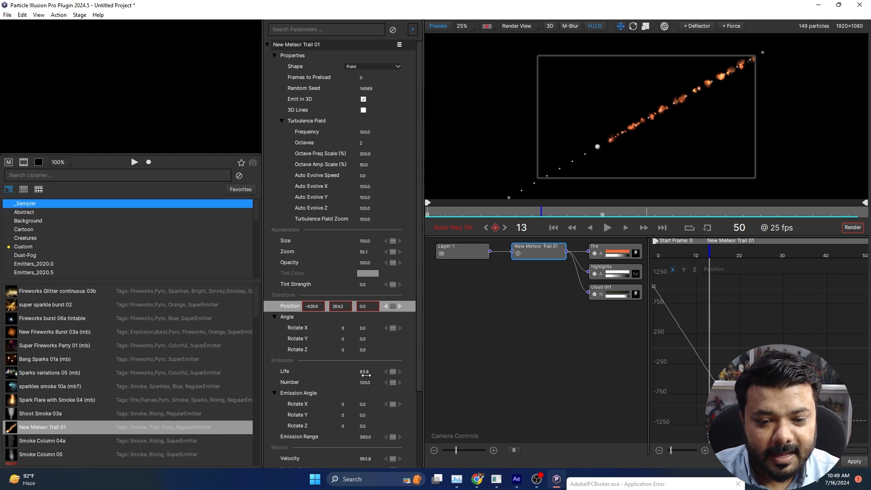
{"action": "left_click_drag", "start_coordinate": [365, 373], "coordinate": [358, 373]}
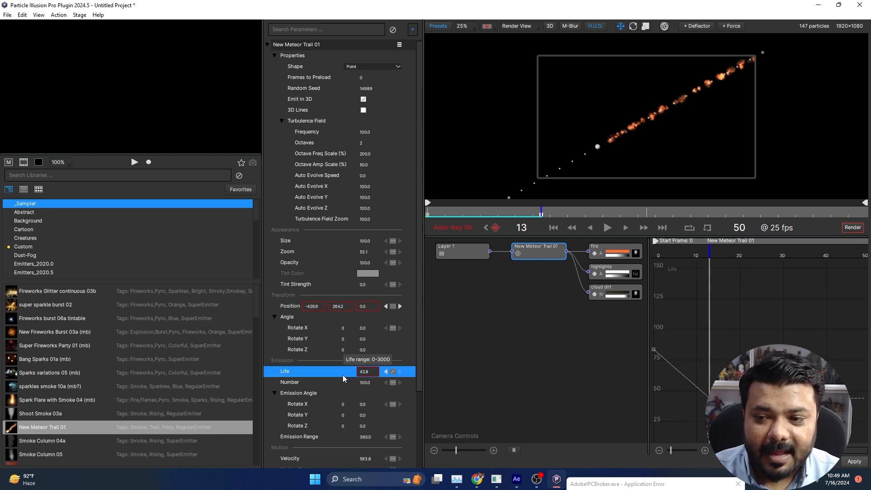
{"action": "left_click_drag", "start_coordinate": [340, 377], "coordinate": [423, 391]}
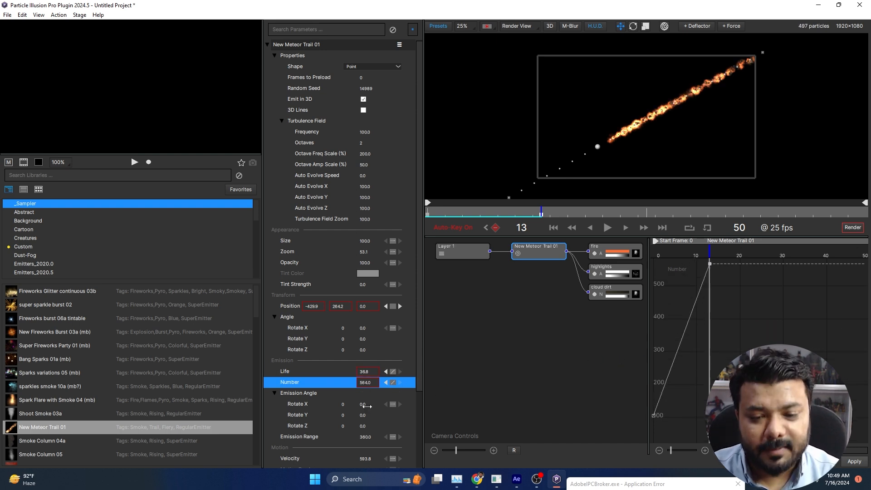
{"action": "scroll", "coordinate": [307, 381], "scroll_direction": "down", "scroll_amount": 5}
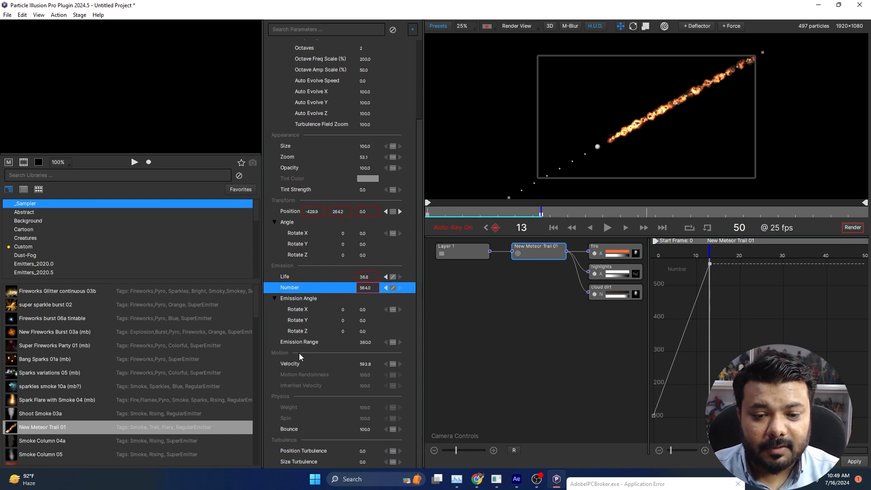
{"action": "mouse_move", "coordinate": [368, 367]}
{"action": "left_mouse_down"}
{"action": "mouse_move", "coordinate": [322, 370]}
{"action": "mouse_move", "coordinate": [360, 375]}
{"action": "left_mouse_up"}
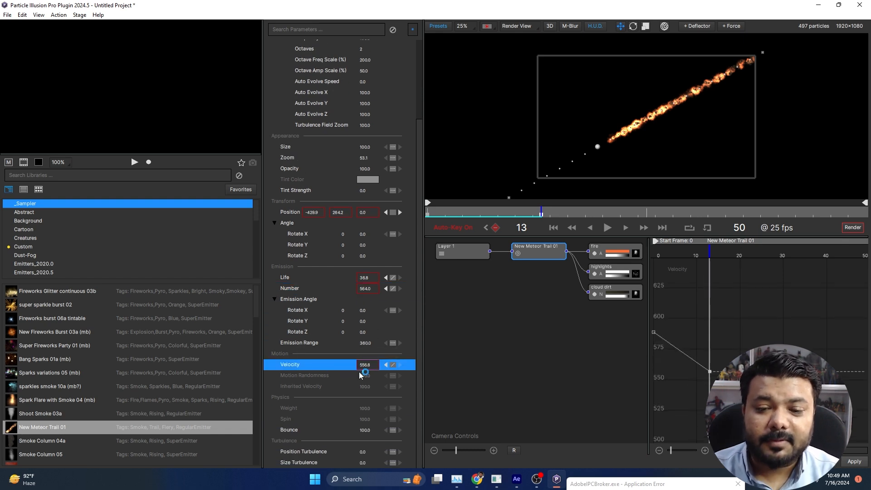
Step: Set the meteor emitter's Zoom to 57.1 and Size to 258 at frame 13, and play the animation from frame 0
{"action": "scroll", "coordinate": [323, 373], "scroll_direction": "up", "scroll_amount": 5}
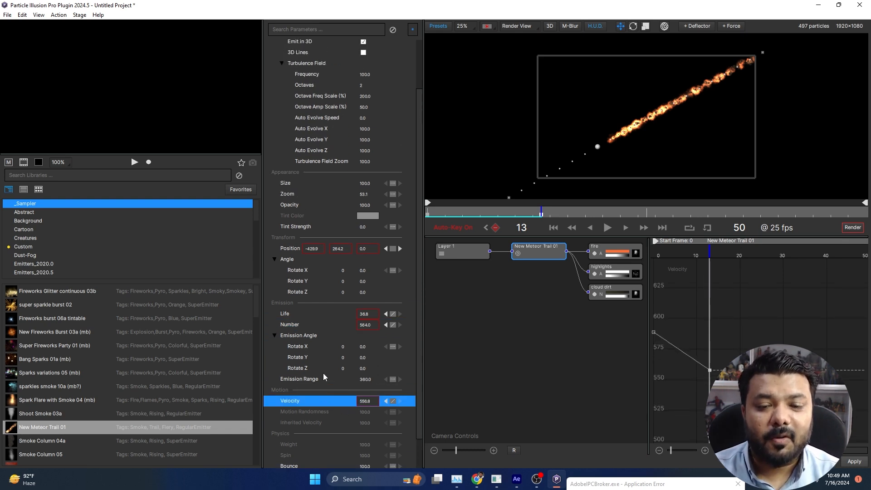
{"action": "left_click_drag", "start_coordinate": [361, 248], "coordinate": [440, 241]}
{"action": "left_click", "coordinate": [369, 239]}
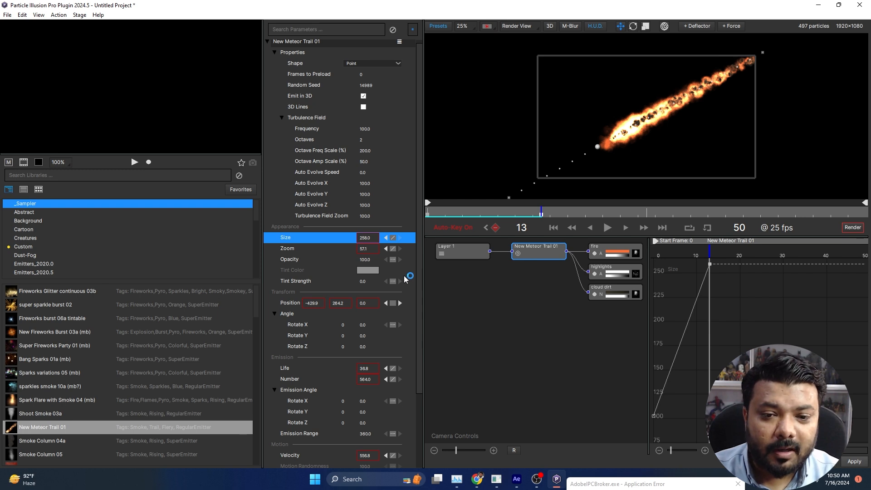
{"action": "left_click_drag", "start_coordinate": [661, 255], "coordinate": [652, 255]}
{"action": "key", "text": "space"}
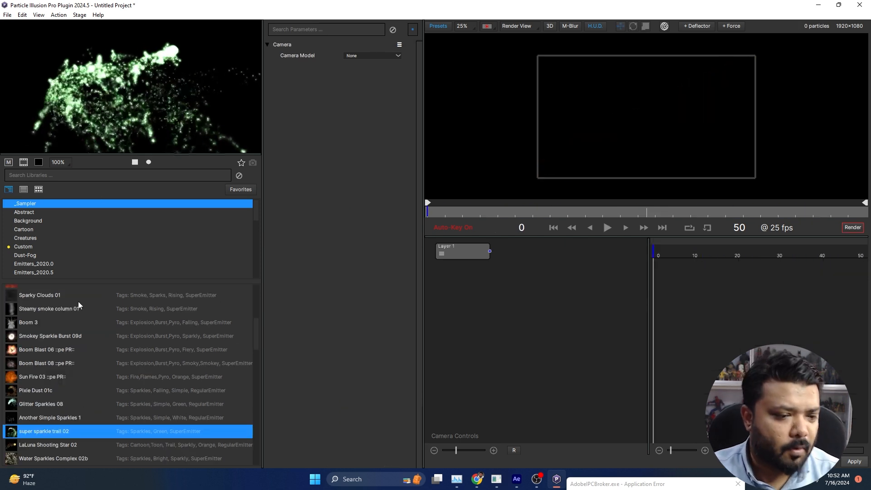
Step: Add the Glitter Sparkles 08 emitter from the _Sampler library to Layer 1 and return to frame 0
{"action": "left_click", "coordinate": [52, 404]}
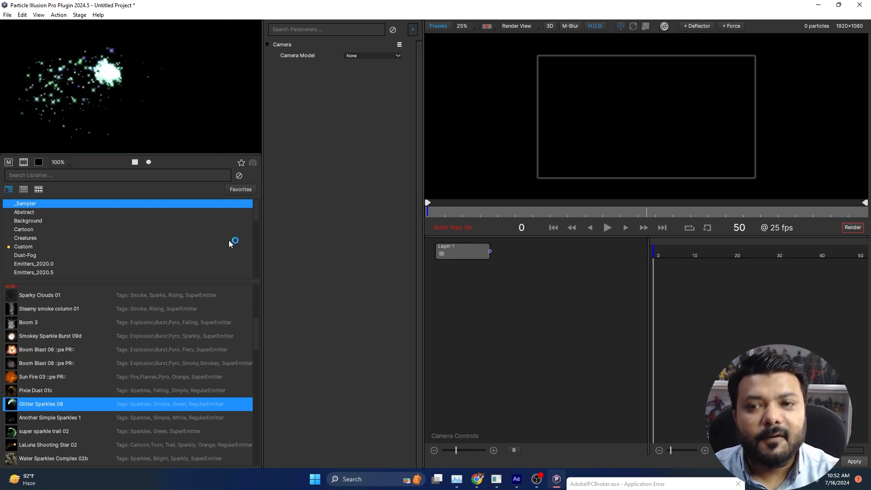
{"action": "left_click_drag", "start_coordinate": [69, 405], "coordinate": [541, 303]}
{"action": "left_click_drag", "start_coordinate": [658, 251], "coordinate": [553, 274]}
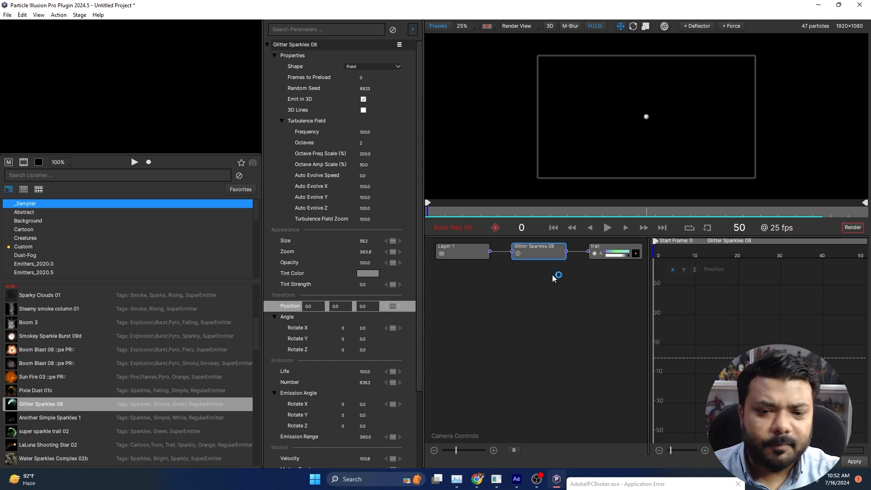
Step: Load the single large loop position path preset for the Glitter Sparkles 08 emitter
{"action": "right_click", "coordinate": [289, 309]}
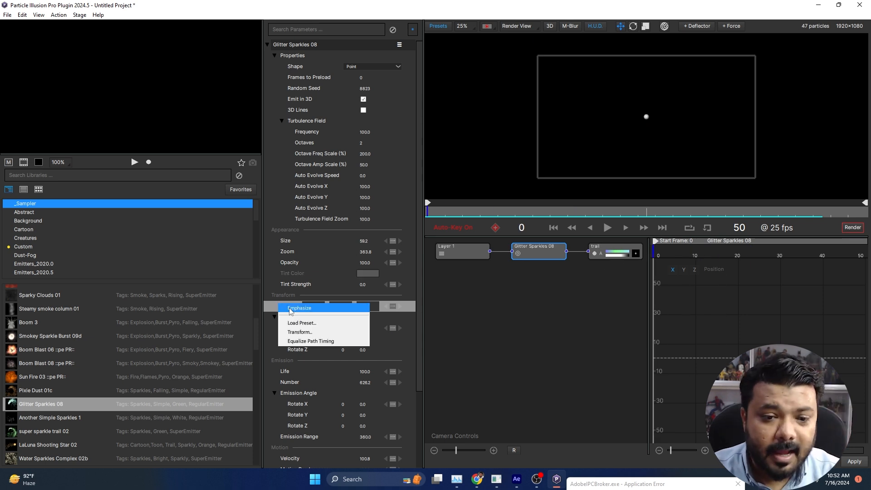
{"action": "left_click", "coordinate": [324, 324]}
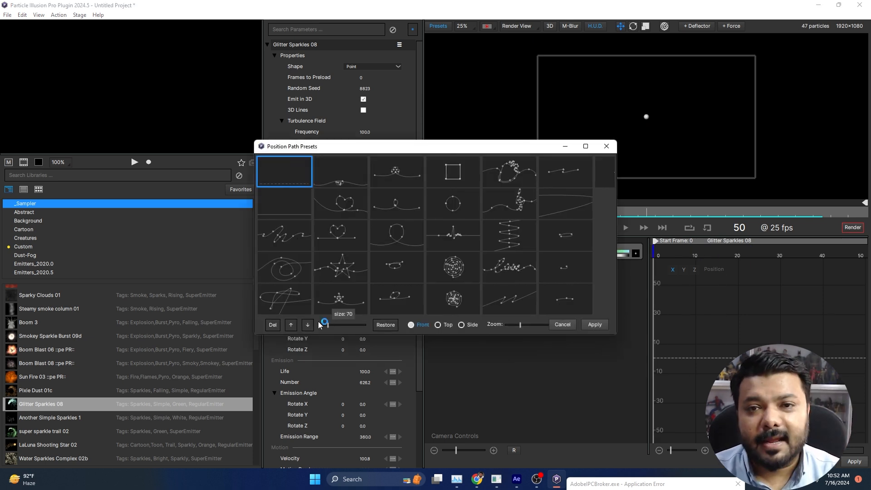
{"action": "double_click", "coordinate": [393, 236]}
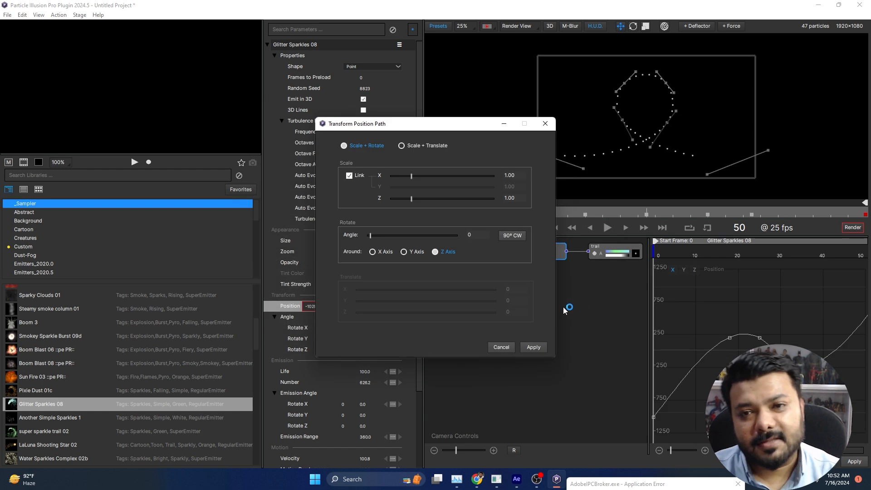
Step: Transform the sparkle path with a linked X/Y scale of 0.95 and a rotation angle of 0, apply it and play the animation
{"action": "mouse_move", "coordinate": [415, 177]}
{"action": "left_mouse_down"}
{"action": "mouse_move", "coordinate": [425, 175]}
{"action": "mouse_move", "coordinate": [412, 177]}
{"action": "left_mouse_up"}
{"action": "left_click", "coordinate": [420, 145]}
{"action": "mouse_move", "coordinate": [426, 293]}
{"action": "left_mouse_down"}
{"action": "mouse_move", "coordinate": [434, 292]}
{"action": "mouse_move", "coordinate": [428, 295]}
{"action": "left_mouse_up"}
{"action": "left_click", "coordinate": [370, 147]}
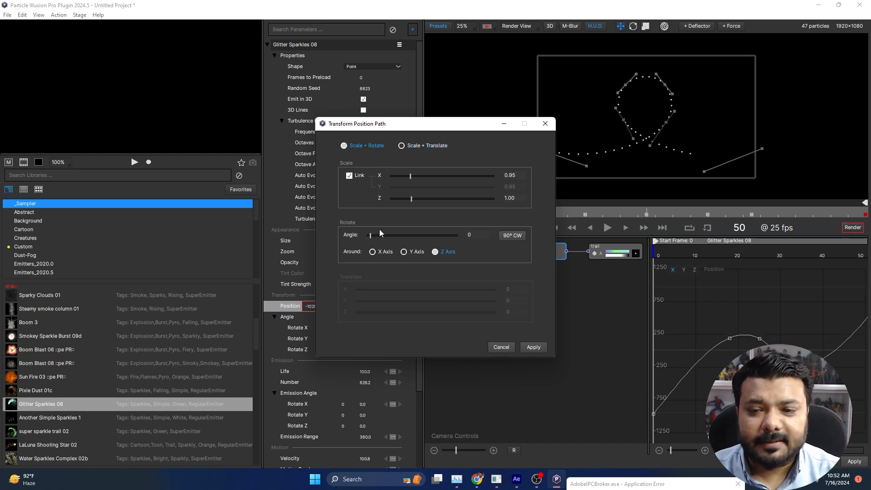
{"action": "left_click_drag", "start_coordinate": [371, 235], "coordinate": [366, 238]}
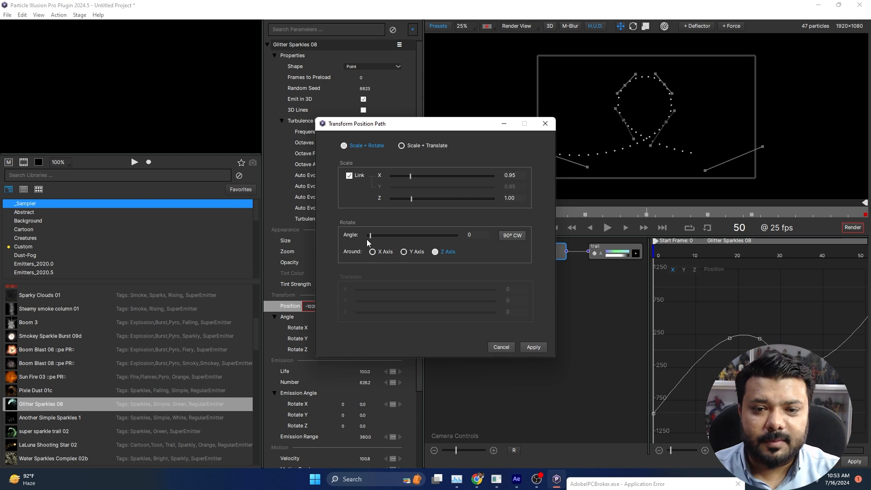
{"action": "left_click", "coordinate": [533, 346]}
{"action": "left_click", "coordinate": [607, 228]}
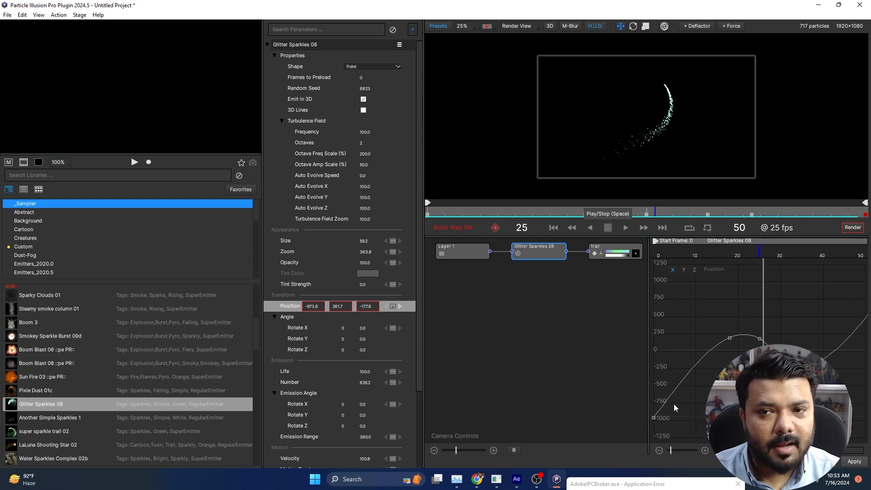
Step: Stop the emitter playback, return to After Effects and preview the Particle Illusion intro composition
{"action": "left_click", "coordinate": [607, 228]}
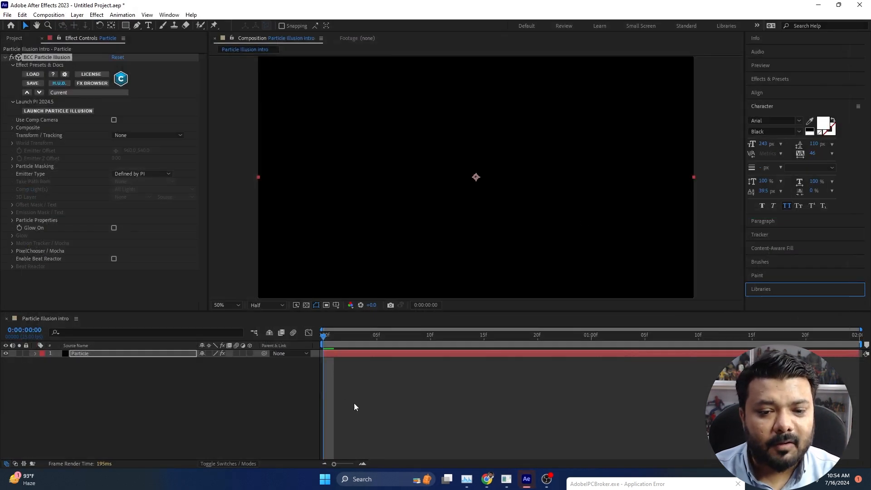
{"action": "left_click", "coordinate": [354, 404]}
{"action": "key", "text": "space"}
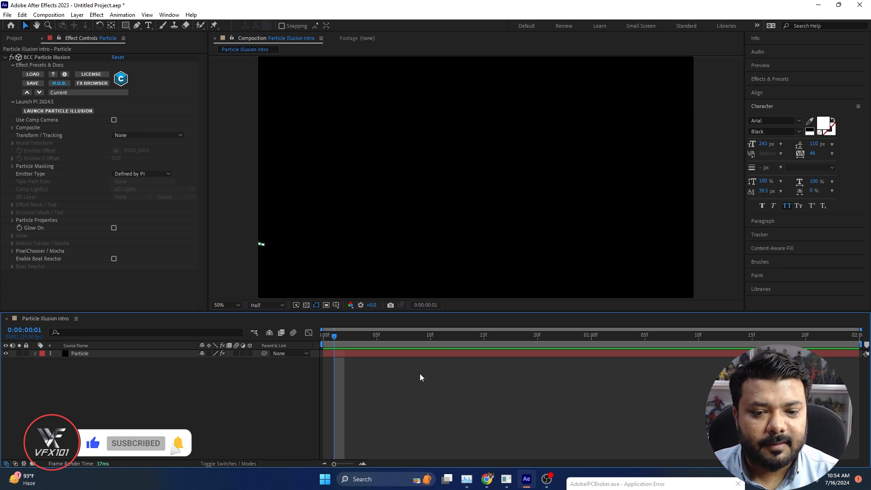
Step: Set the composition's duration to 3 seconds, extend the Particle layer to the new end and play the preview
{"action": "key", "text": "ctrl+k"}
{"action": "left_click", "coordinate": [379, 274]}
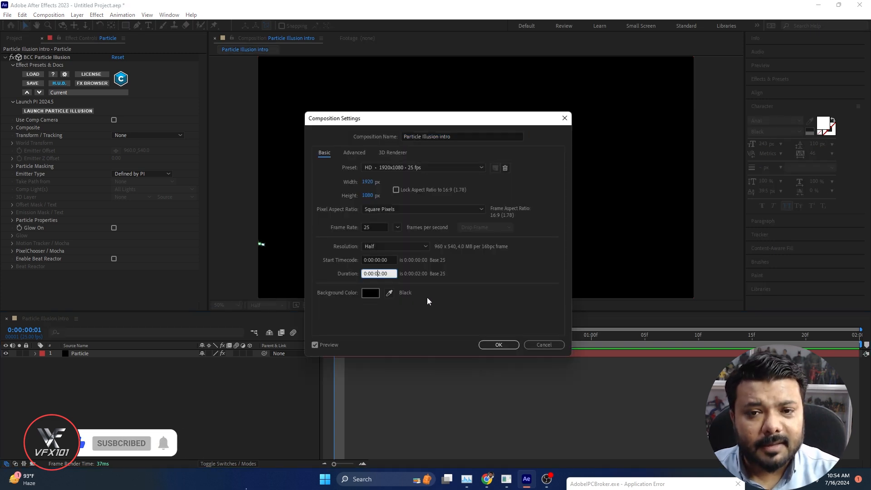
{"action": "key", "text": "BackSpace"}
{"action": "type", "text": "3"}
{"action": "key", "text": "Return"}
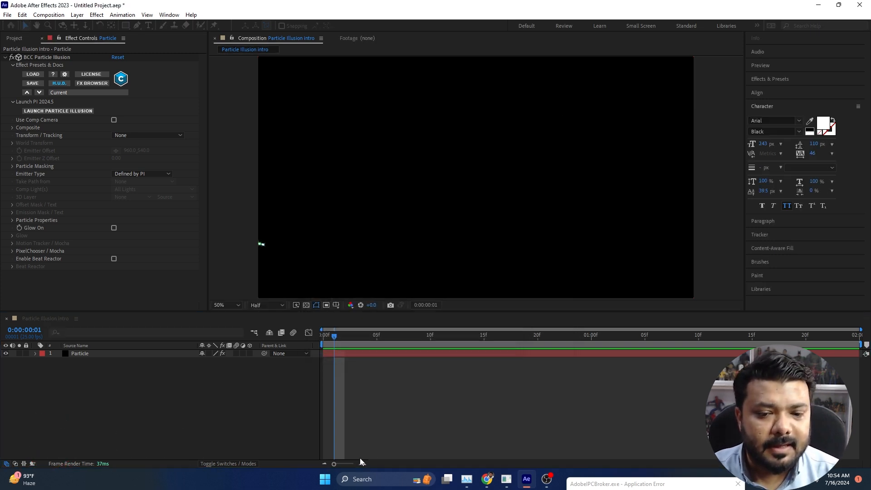
{"action": "left_click_drag", "start_coordinate": [679, 354], "coordinate": [860, 368]}
{"action": "key", "text": "space"}
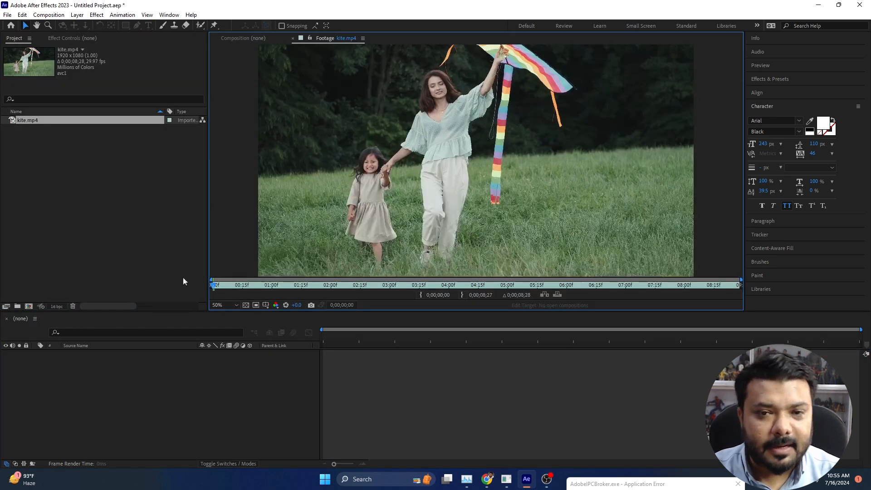
Step: Trim kite.mp4 from 0;00;01;16 to 0;00;04;04 and create a new composition from it
{"action": "left_click_drag", "start_coordinate": [262, 287], "coordinate": [455, 294]}
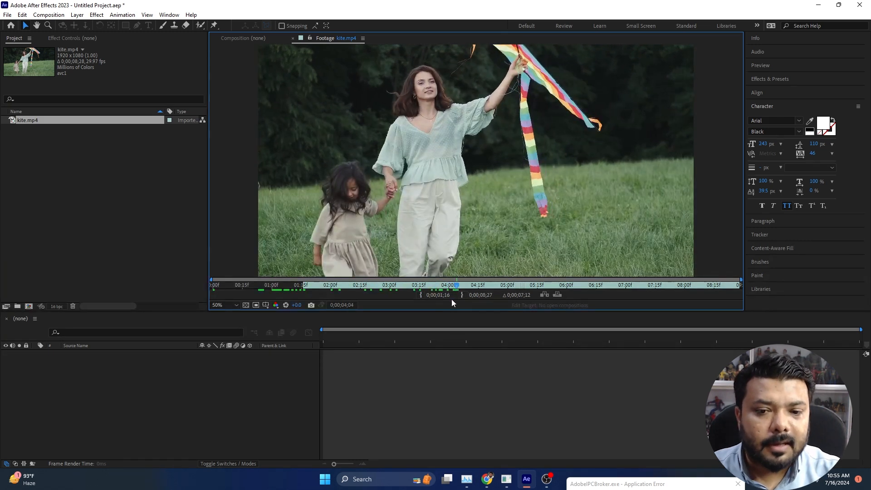
{"action": "left_click", "coordinate": [461, 295]}
{"action": "left_click", "coordinate": [84, 117]}
{"action": "left_click_drag", "start_coordinate": [86, 120], "coordinate": [200, 372]}
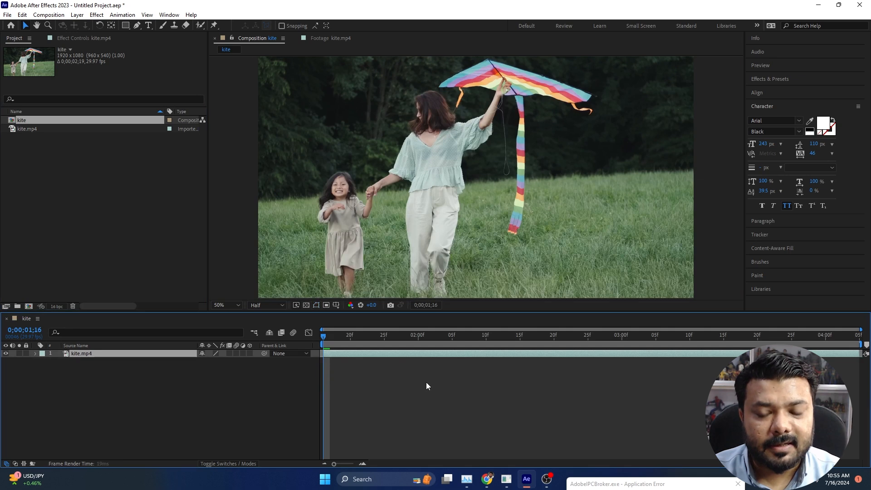
Step: Apply BCC Particle Illusion to the kite.mp4 layer and keep its Emitter Type at Defined by PI
{"action": "key", "text": "comma"}
{"action": "left_click", "coordinate": [97, 14]}
{"action": "left_click", "coordinate": [110, 33]}
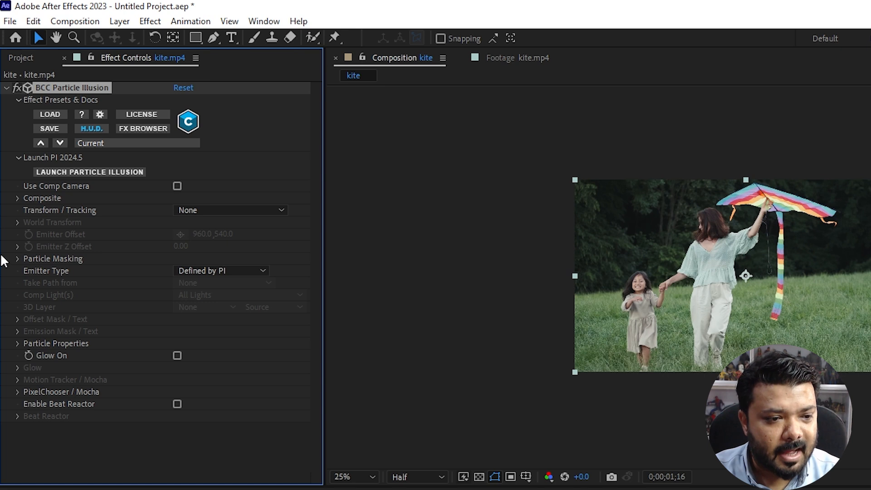
{"action": "left_click", "coordinate": [202, 270]}
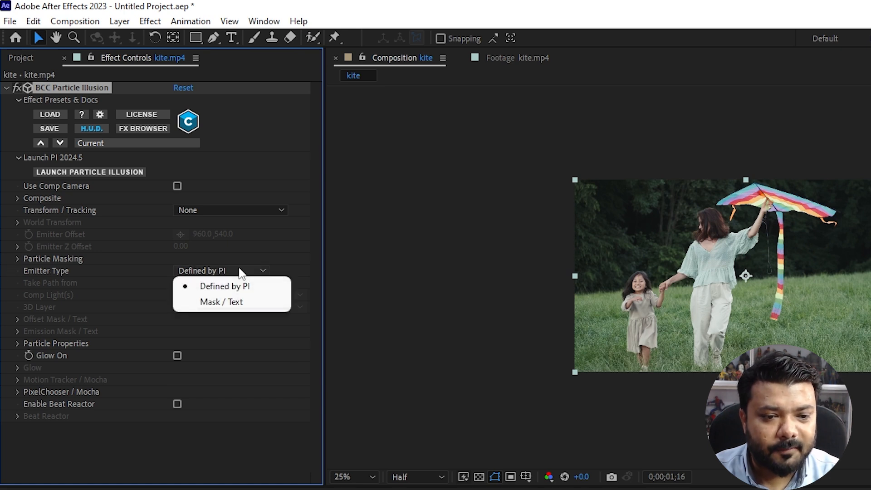
{"action": "left_click", "coordinate": [245, 287]}
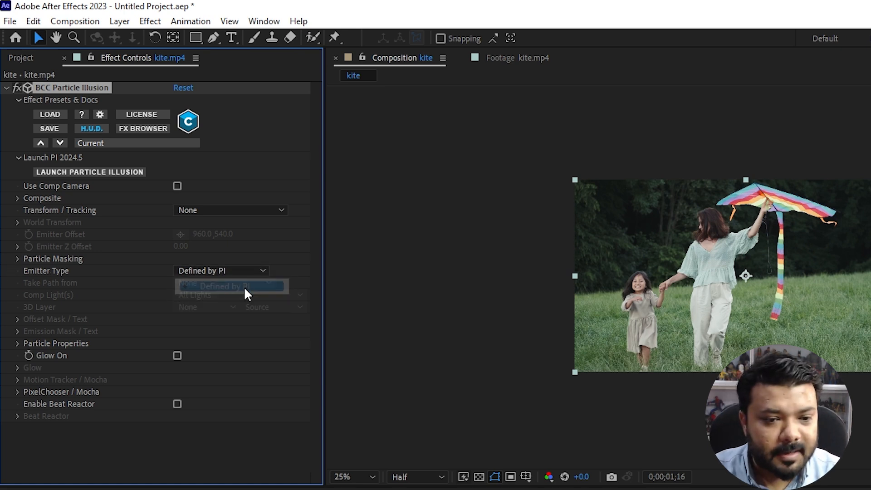
Step: Turn on the effect's PixelChooser and set its matte Channel to Key
{"action": "left_click", "coordinate": [17, 392]}
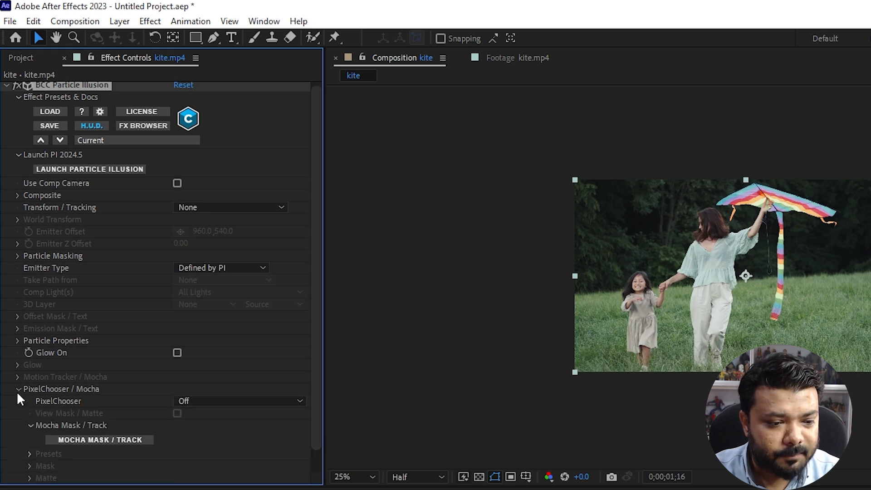
{"action": "left_click", "coordinate": [197, 401]}
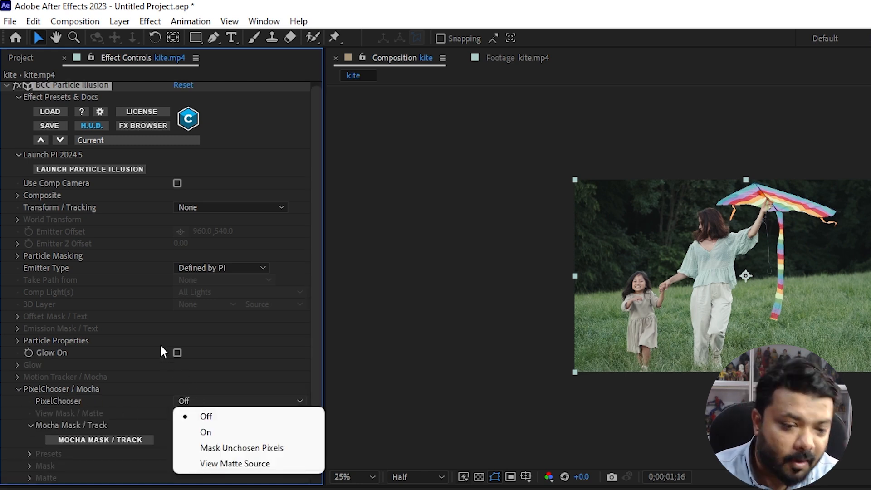
{"action": "left_click", "coordinate": [248, 432]}
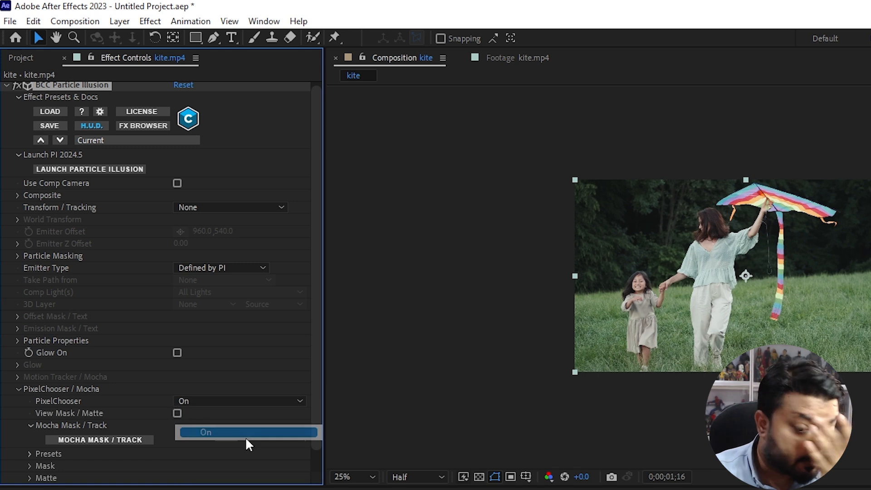
{"action": "scroll", "coordinate": [207, 357], "scroll_direction": "down", "scroll_amount": 1}
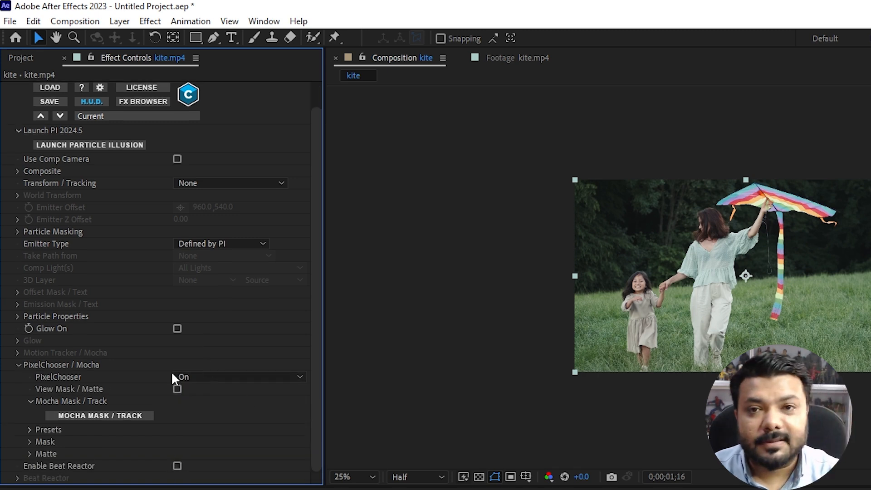
{"action": "left_click", "coordinate": [29, 452]}
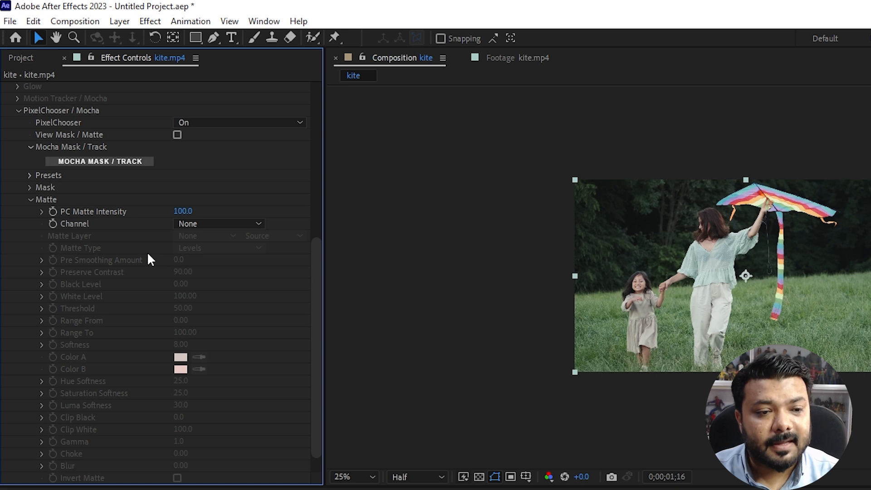
{"action": "left_click", "coordinate": [219, 224]}
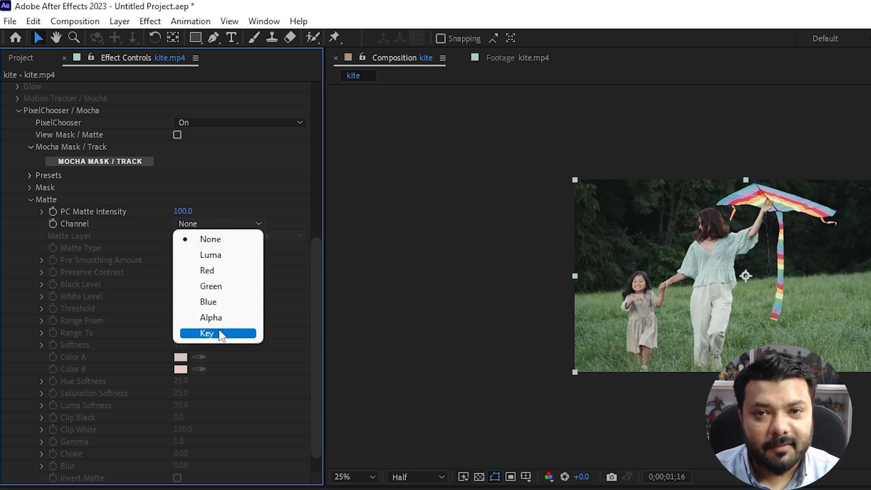
{"action": "left_click", "coordinate": [229, 333]}
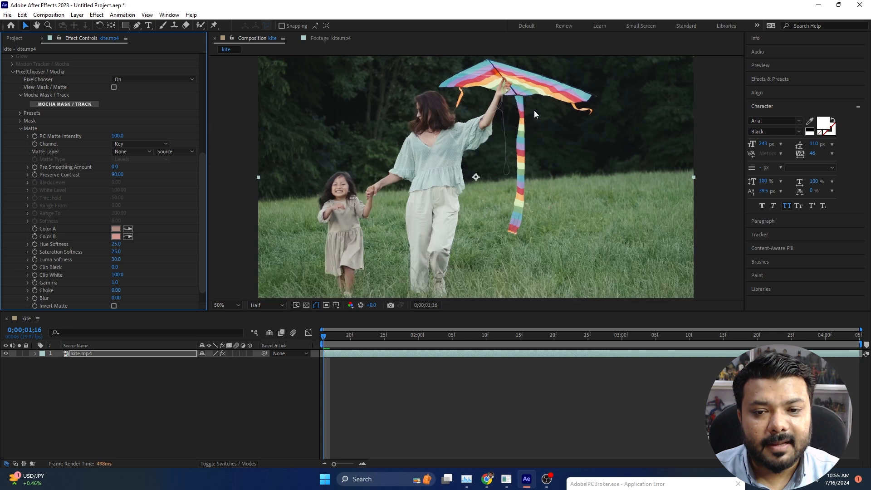
Step: Sample the key matte's Color A and Color B from a red stripe of the kite
{"action": "scroll", "coordinate": [534, 110], "scroll_direction": "up", "scroll_amount": 1}
{"action": "left_click_drag", "start_coordinate": [542, 130], "coordinate": [453, 277]}
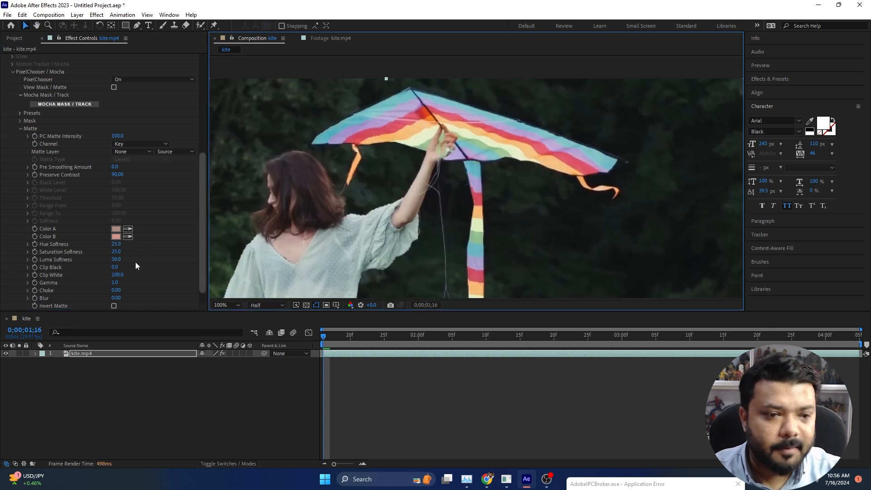
{"action": "left_click", "coordinate": [128, 229]}
{"action": "left_click", "coordinate": [381, 128]}
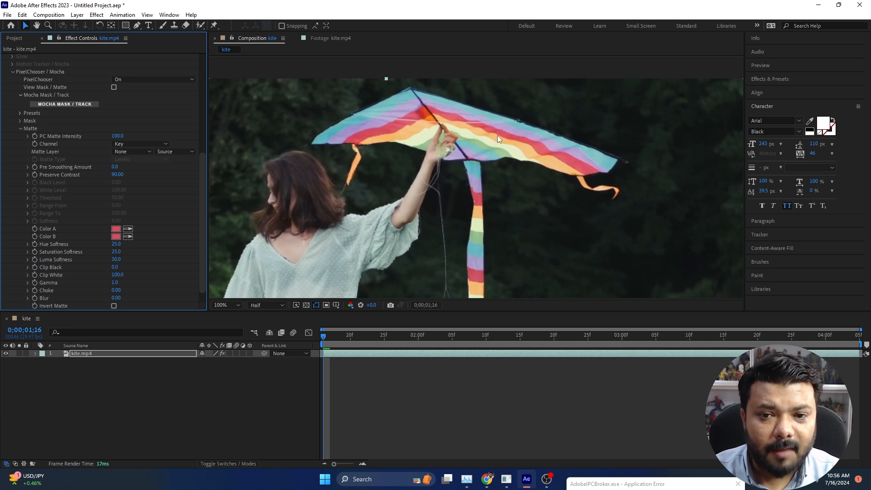
{"action": "scroll", "coordinate": [410, 212], "scroll_direction": "down", "scroll_amount": 1}
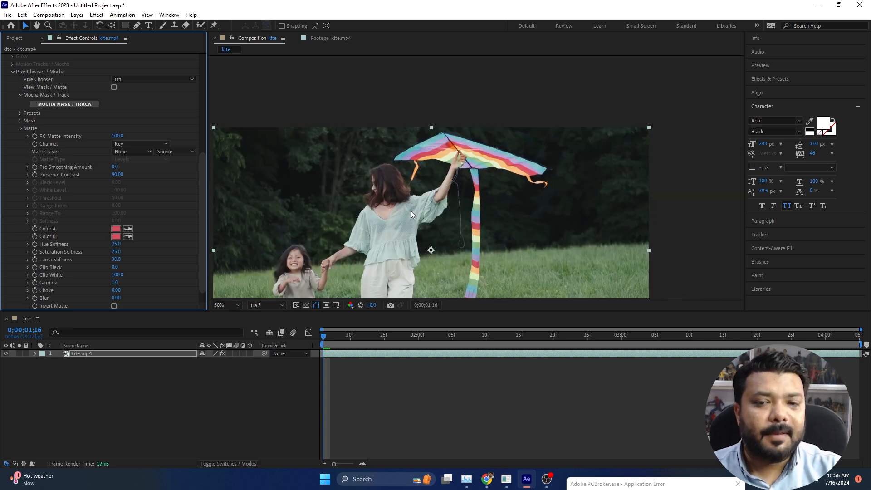
Step: Launch Particle Illusion and add the Basic sparkle emitter from the Sparkles library to Layer 1
{"action": "scroll", "coordinate": [126, 125], "scroll_direction": "up", "scroll_amount": 8}
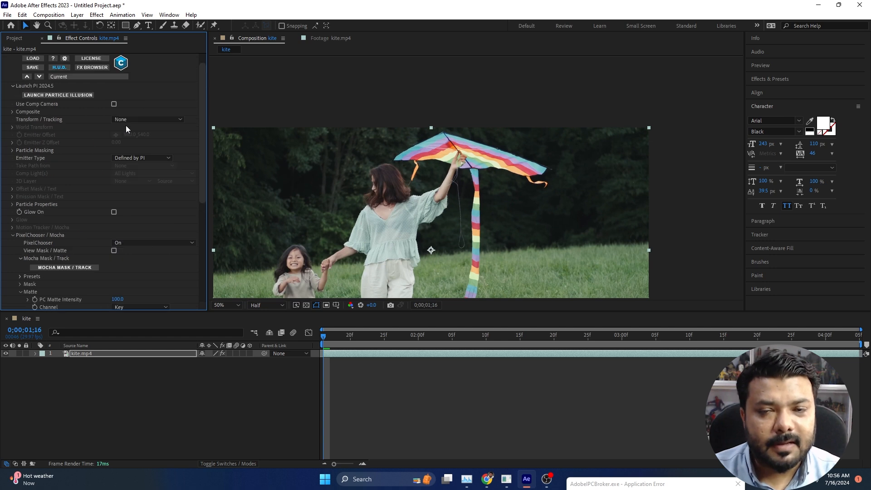
{"action": "left_click", "coordinate": [74, 111]}
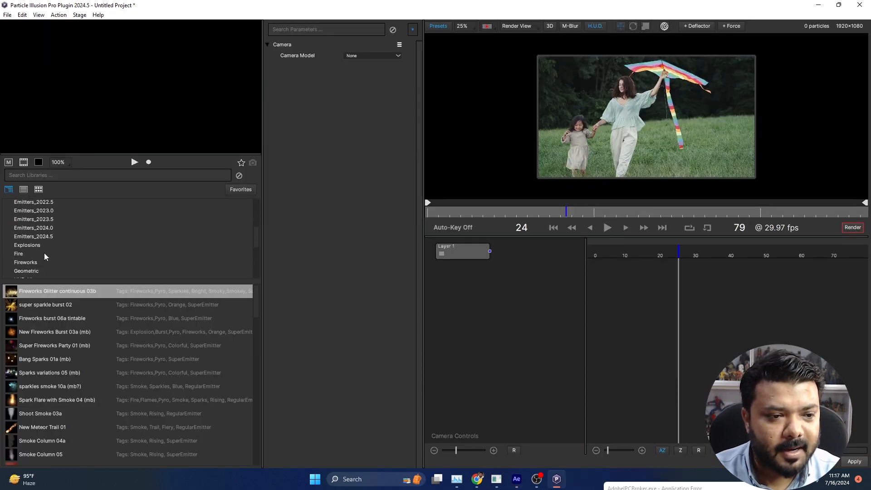
{"action": "scroll", "coordinate": [44, 253], "scroll_direction": "down", "scroll_amount": 5}
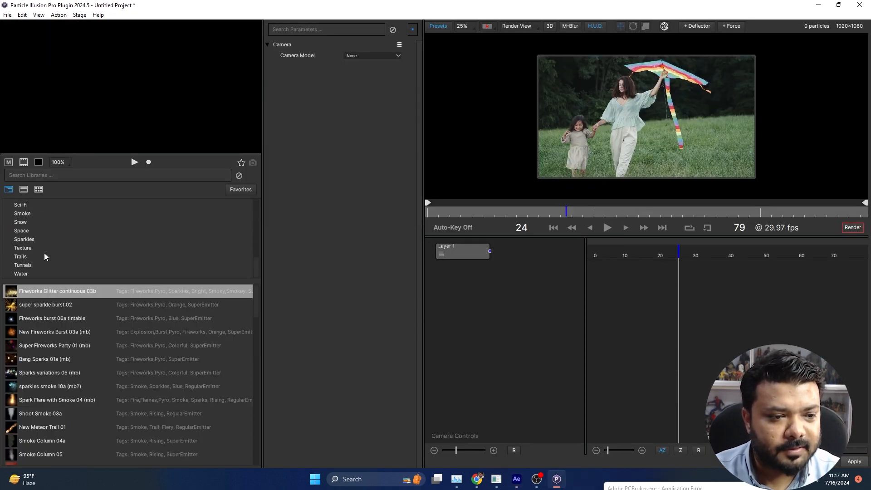
{"action": "left_click", "coordinate": [29, 240]}
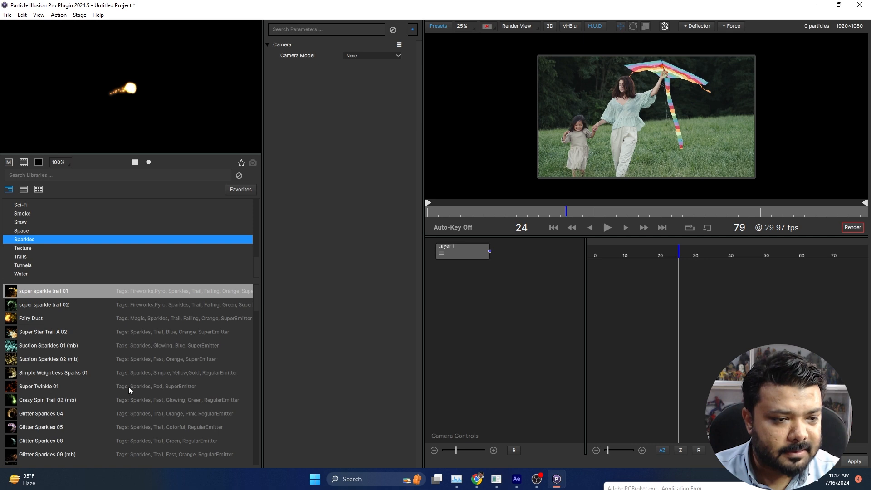
{"action": "left_click_drag", "start_coordinate": [255, 301], "coordinate": [254, 366]}
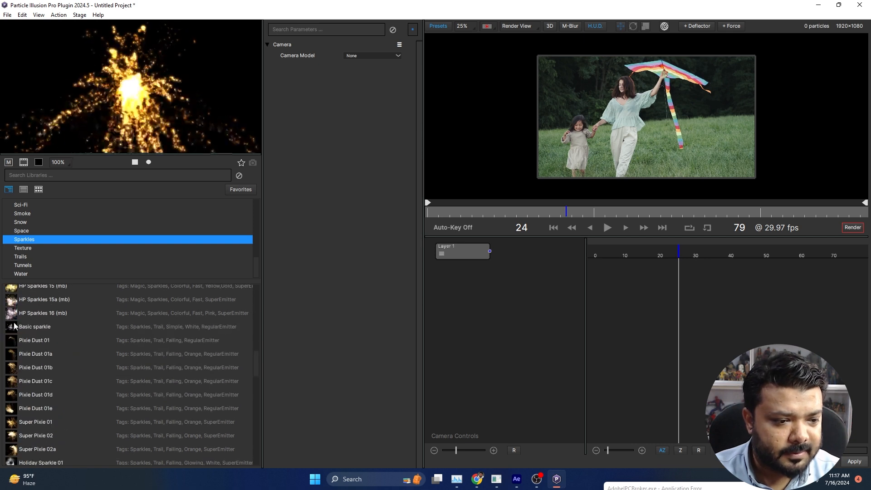
{"action": "left_click", "coordinate": [34, 326]}
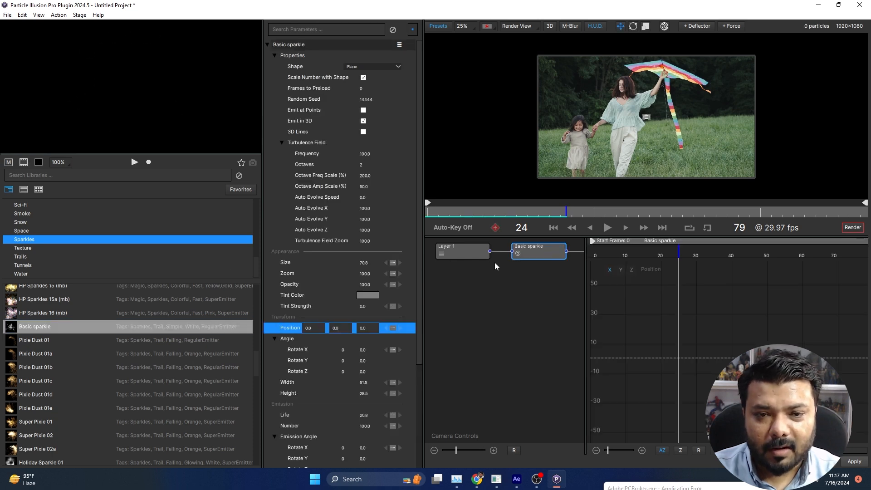
Step: Keep the Basic sparkle emitter's shape as Plane, enlarged to width 859.5 and height 927.5 and centred over the kite at about X 200, Y -84
{"action": "left_click", "coordinate": [375, 66]}
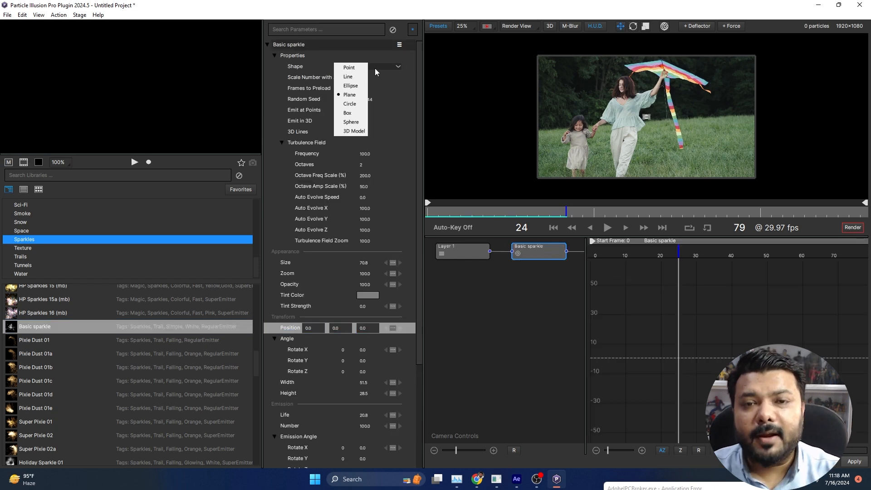
{"action": "left_click", "coordinate": [359, 98]}
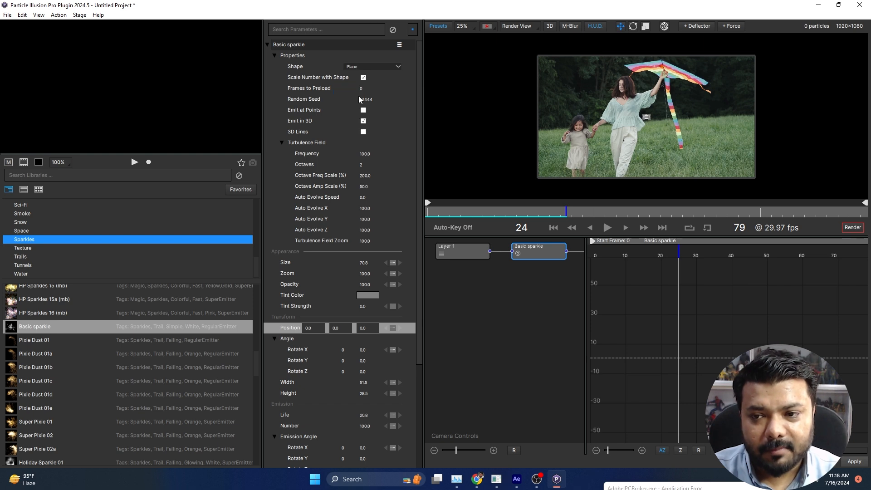
{"action": "left_click", "coordinate": [281, 142]}
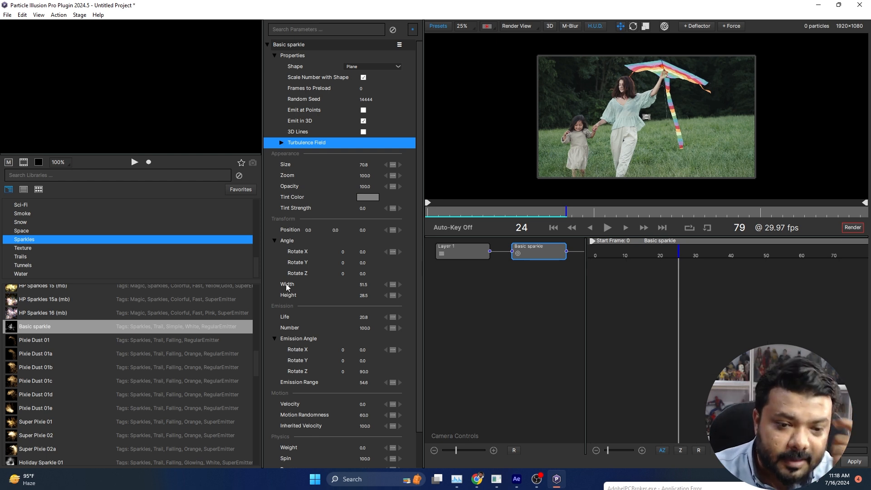
{"action": "left_click_drag", "start_coordinate": [364, 285], "coordinate": [323, 319]}
{"action": "left_click_drag", "start_coordinate": [364, 296], "coordinate": [628, 265]}
{"action": "left_click_drag", "start_coordinate": [678, 110], "coordinate": [702, 86]}
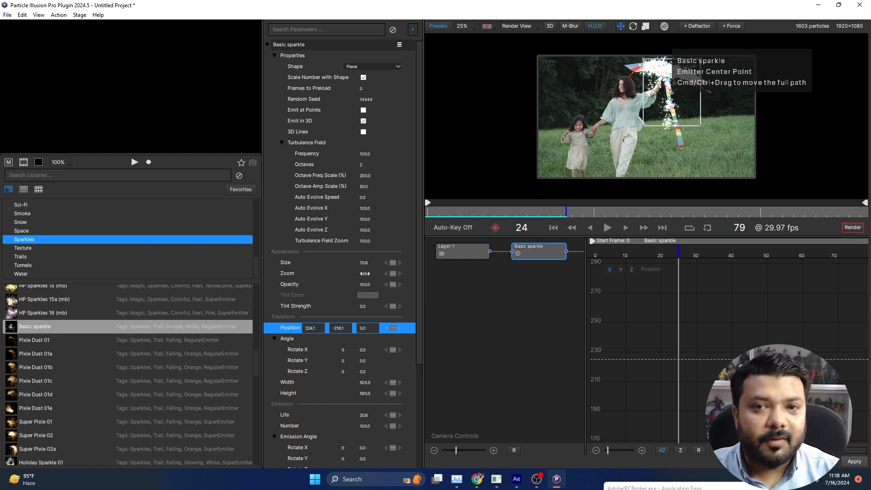
{"action": "left_click_drag", "start_coordinate": [363, 394], "coordinate": [514, 391]}
{"action": "left_click_drag", "start_coordinate": [365, 382], "coordinate": [571, 382]}
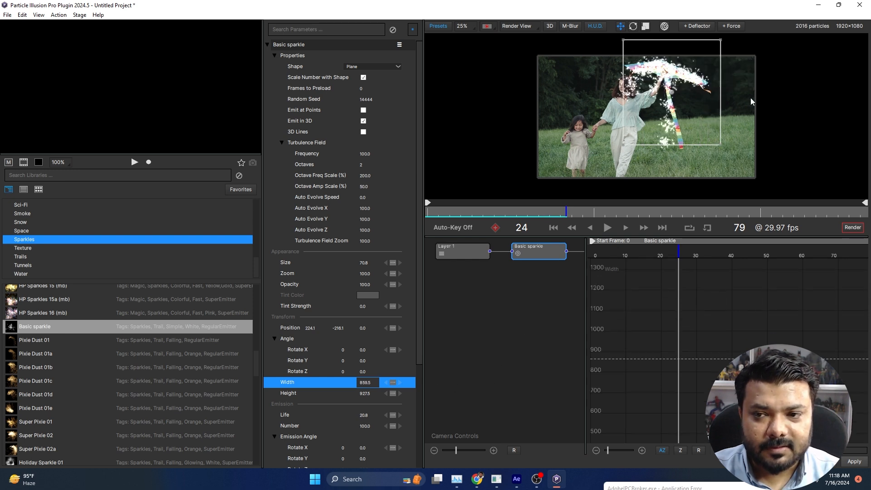
{"action": "left_click_drag", "start_coordinate": [665, 93], "coordinate": [661, 108]}
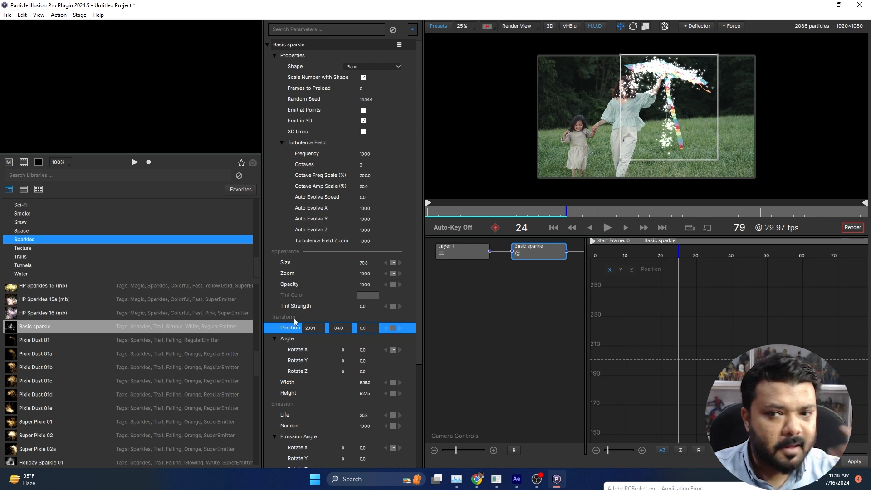
Step: Set the Basic sparkle emitter's Size to 20, return to After Effects and preview the kite composition
{"action": "left_click", "coordinate": [362, 264]}
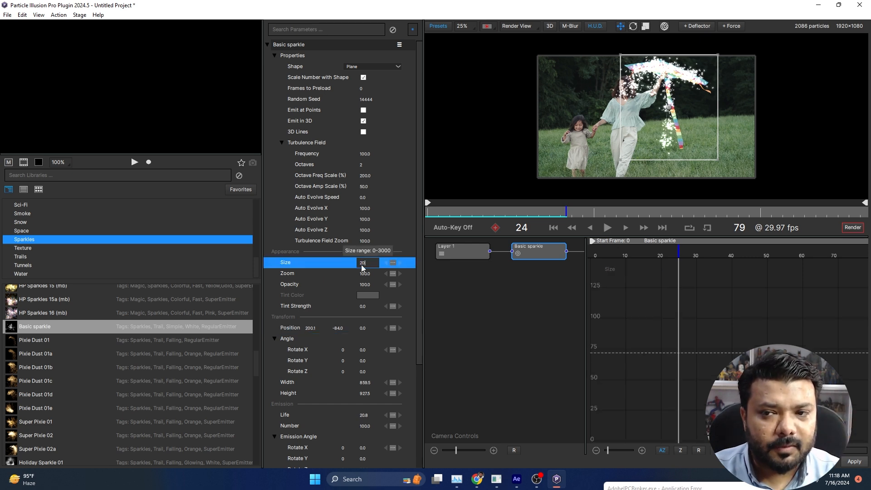
{"action": "type", "text": "20"}
{"action": "key", "text": "Return"}
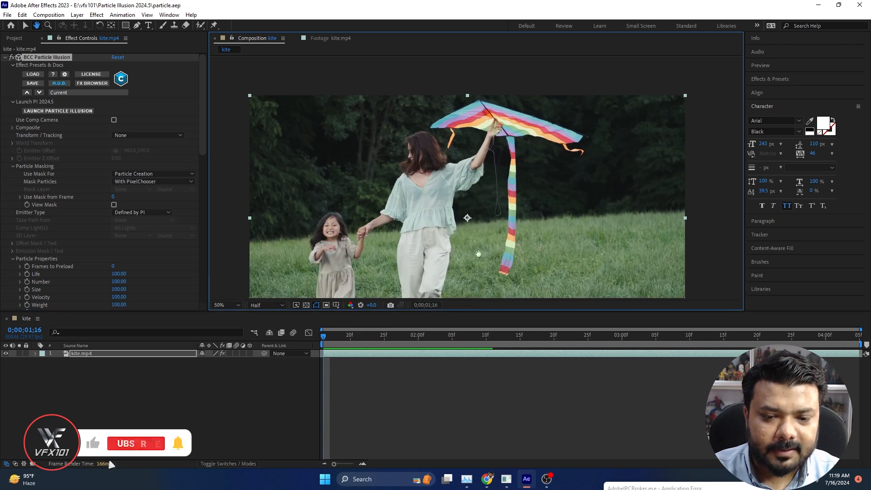
{"action": "key", "text": "space"}
{"action": "key", "text": "space"}
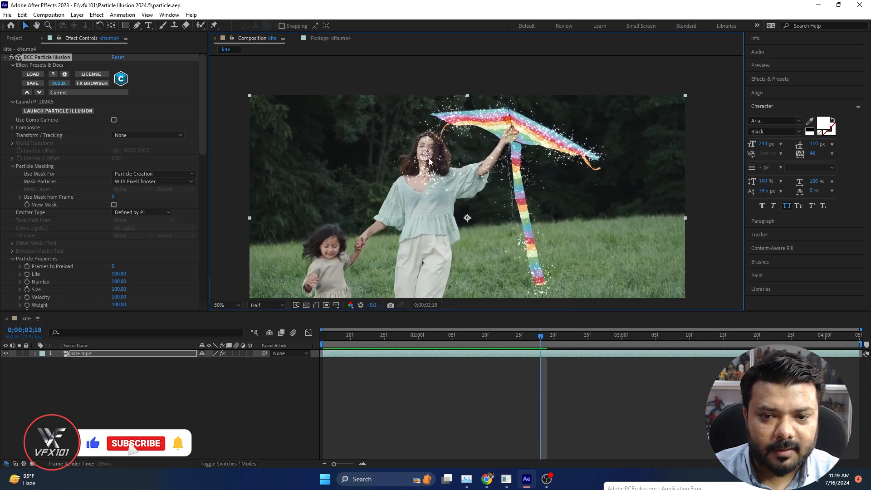
Step: Set the key matte's Clip Black to 14 and preview the kite composition from an earlier point
{"action": "scroll", "coordinate": [202, 201], "scroll_direction": "down", "scroll_amount": 1}
{"action": "scroll", "coordinate": [202, 201], "scroll_direction": "down", "scroll_amount": 10}
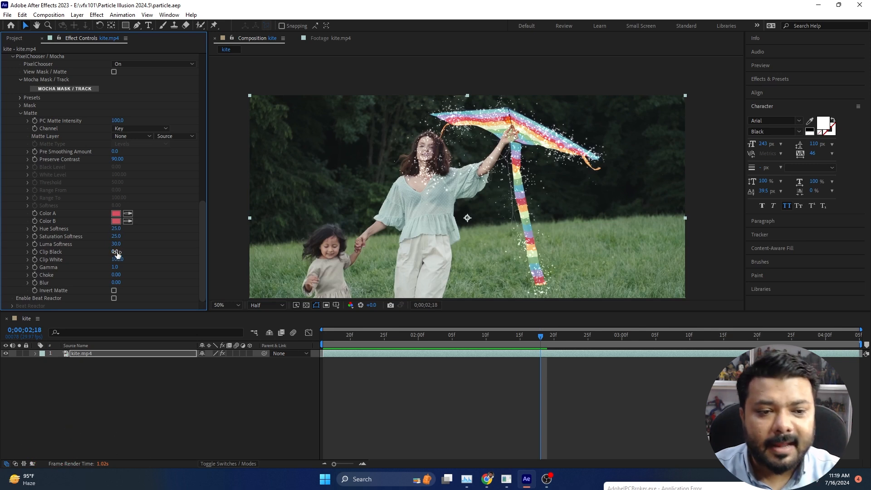
{"action": "left_click_drag", "start_coordinate": [121, 253], "coordinate": [124, 256]}
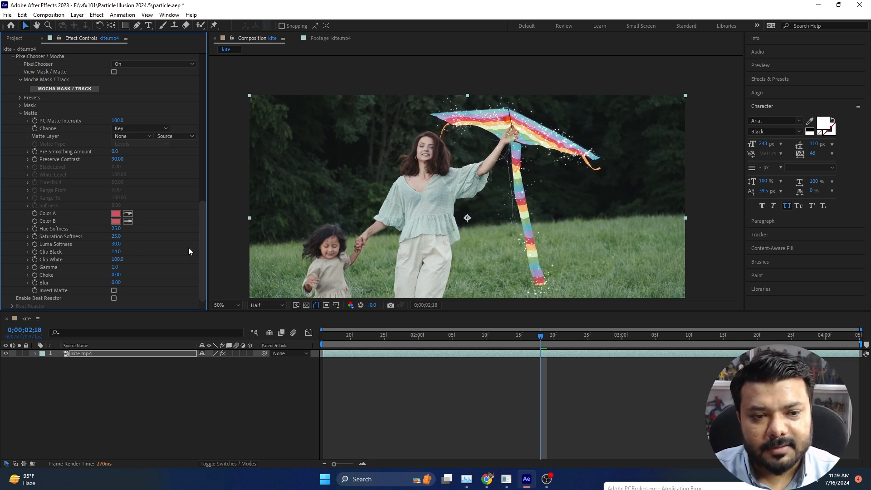
{"action": "scroll", "coordinate": [133, 244], "scroll_direction": "up", "scroll_amount": 3}
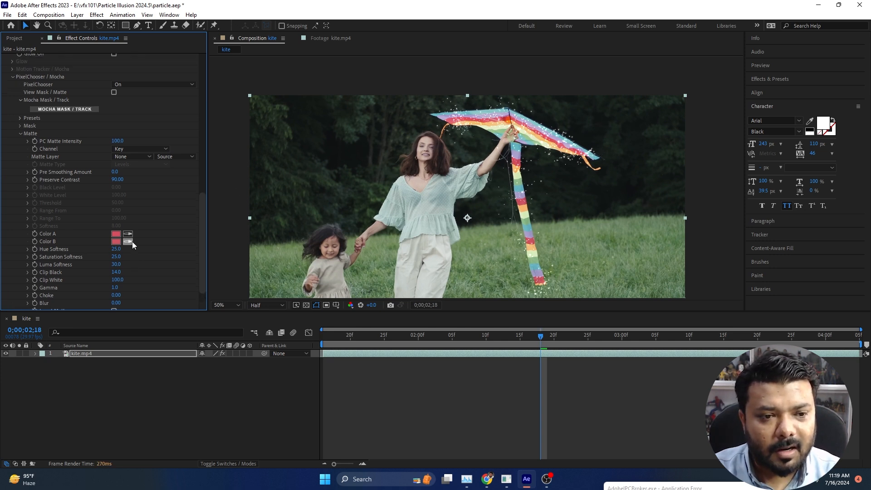
{"action": "key", "text": "space"}
{"action": "scroll", "coordinate": [132, 242], "scroll_direction": "up", "scroll_amount": 12}
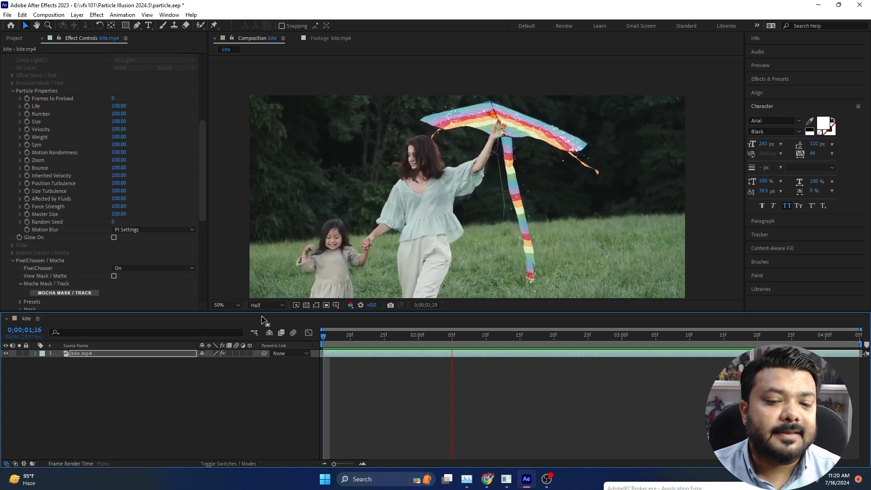
{"action": "left_click", "coordinate": [326, 341]}
{"action": "left_click_drag", "start_coordinate": [326, 343], "coordinate": [313, 345]}
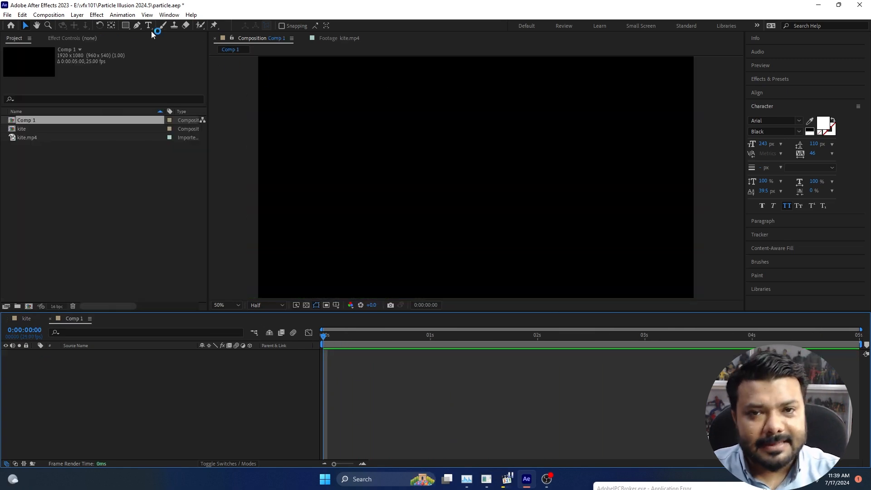
Step: Add a text layer reading VFX101 to Comp 1 and move it close to the centre of the frame
{"action": "left_click", "coordinate": [148, 25]}
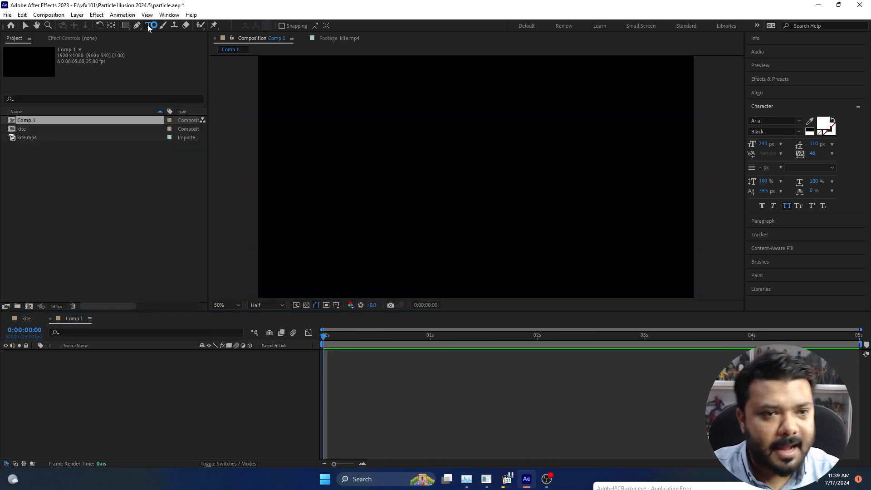
{"action": "left_click", "coordinate": [438, 190]}
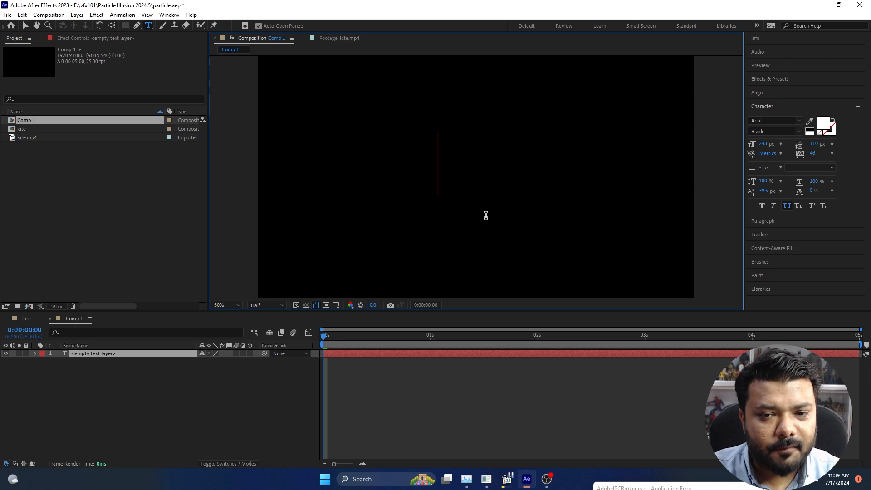
{"action": "type", "text": "VFX101"}
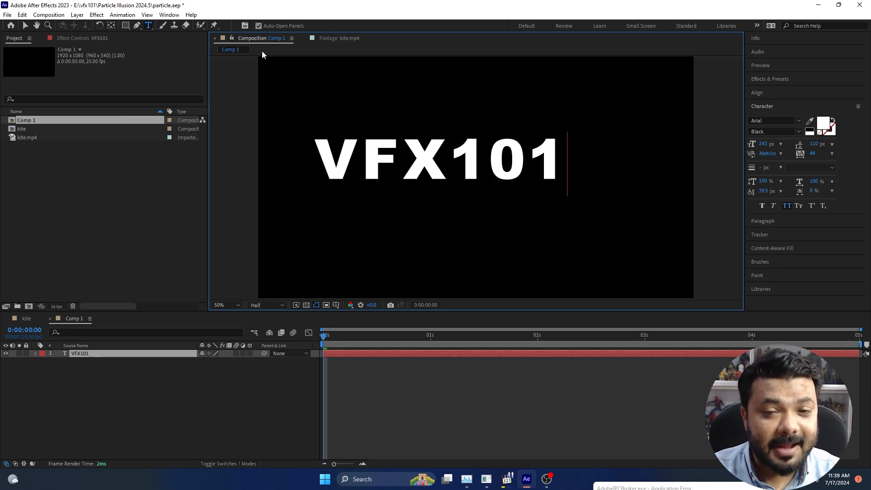
{"action": "left_click", "coordinate": [25, 25]}
{"action": "left_click_drag", "start_coordinate": [438, 185], "coordinate": [482, 198]}
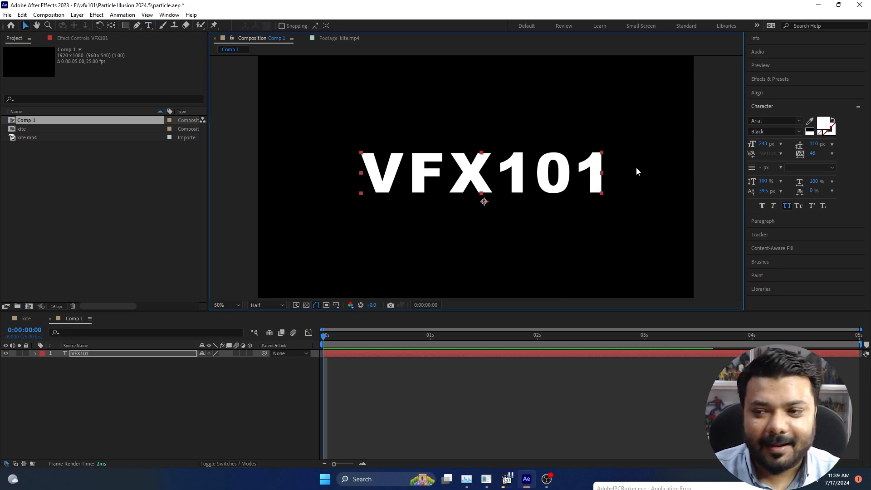
Step: Change the VFX101 text's font to Bebas Neue at 304 px and nudge it back towards the frame's centre
{"action": "left_click", "coordinate": [779, 119]}
{"action": "type", "text": "beb"}
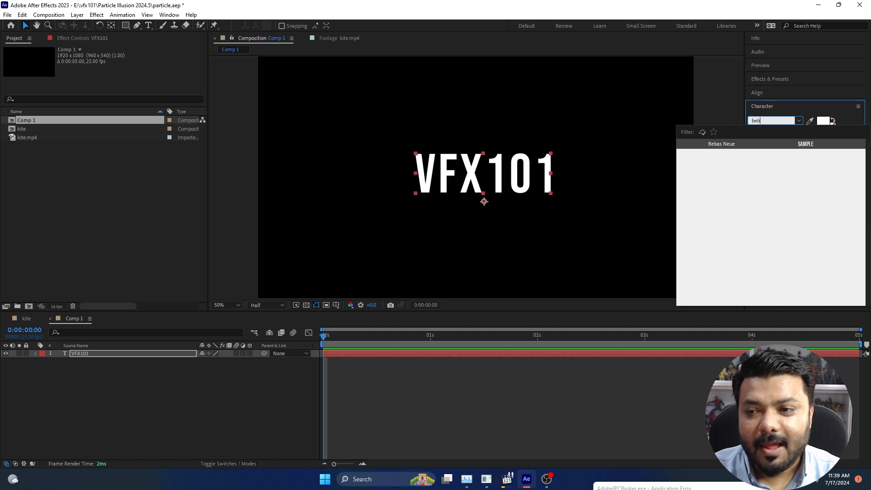
{"action": "left_click", "coordinate": [731, 144]}
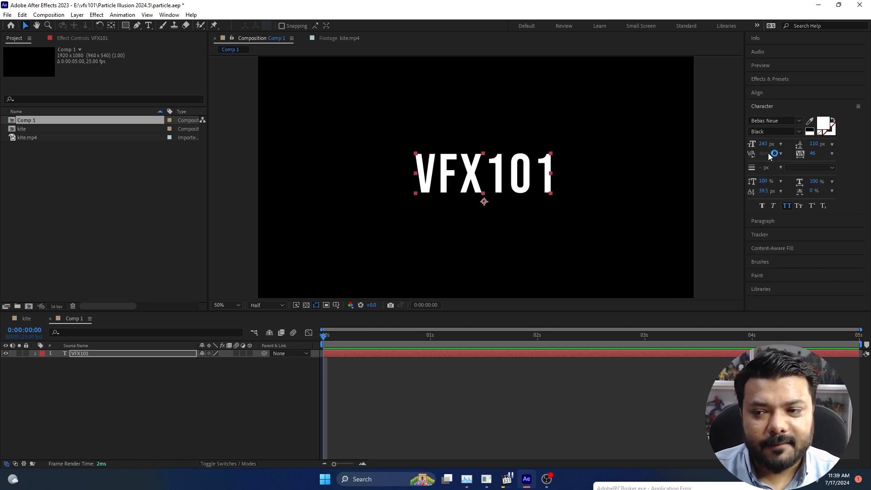
{"action": "left_click_drag", "start_coordinate": [771, 145], "coordinate": [798, 145]}
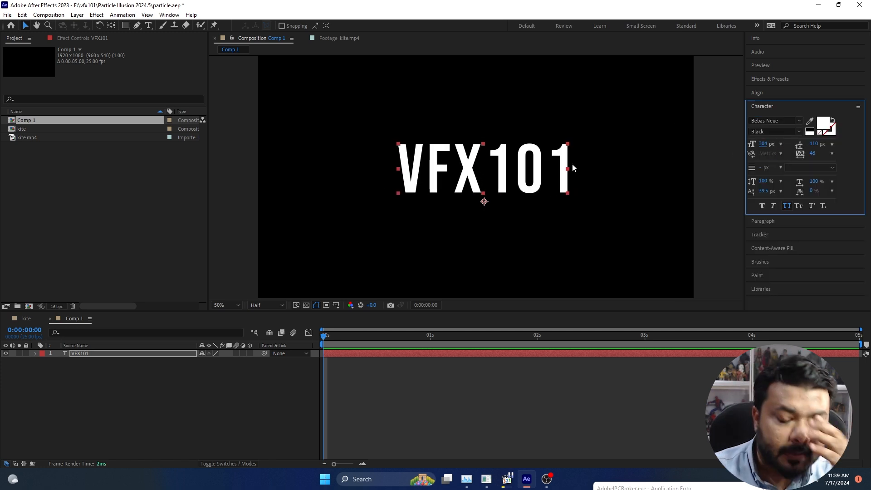
{"action": "left_click_drag", "start_coordinate": [467, 168], "coordinate": [471, 175]}
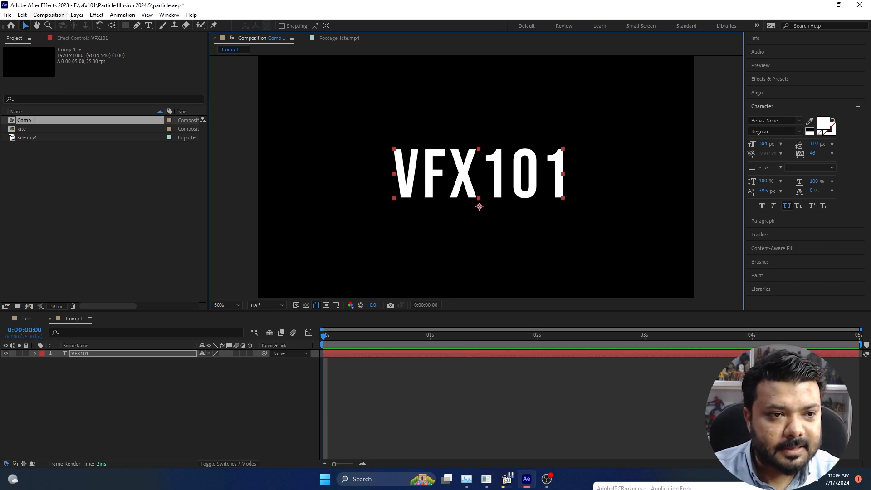
Step: Pre-compose the VFX101 text layer, moving all attributes into the new composition
{"action": "left_click", "coordinate": [77, 15]}
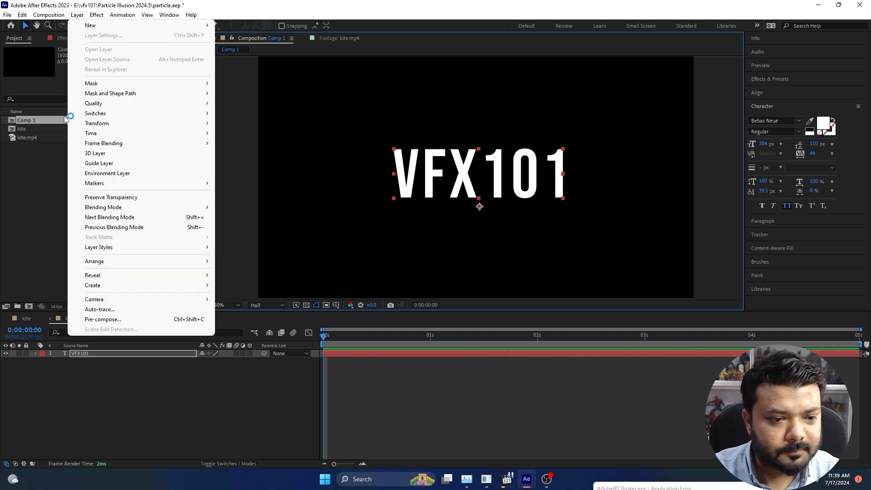
{"action": "left_click", "coordinate": [107, 319]}
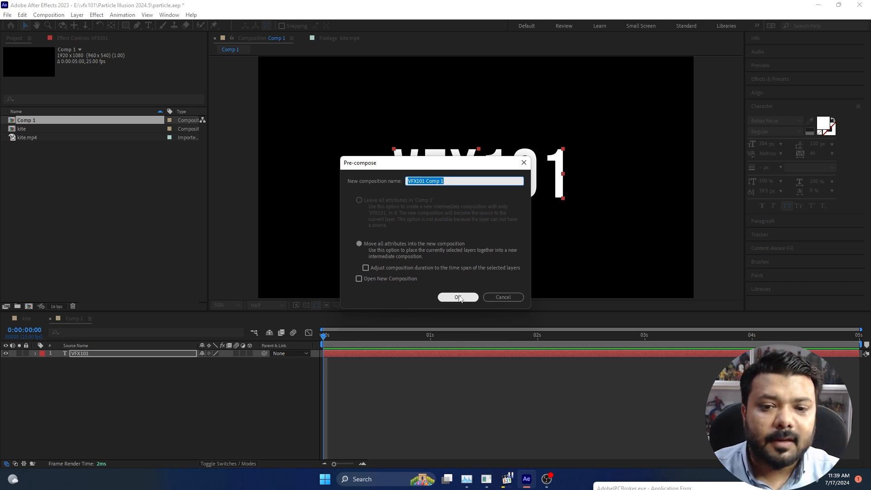
{"action": "left_click", "coordinate": [458, 297]}
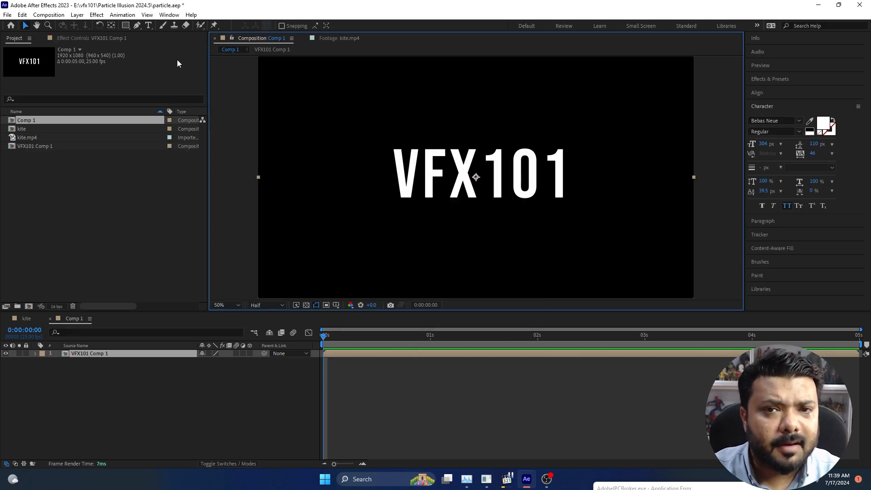
Step: Apply BCC Particle Illusion to the pre-composed VFX101 layer and launch the Particle Illusion editor
{"action": "left_click", "coordinate": [98, 15]}
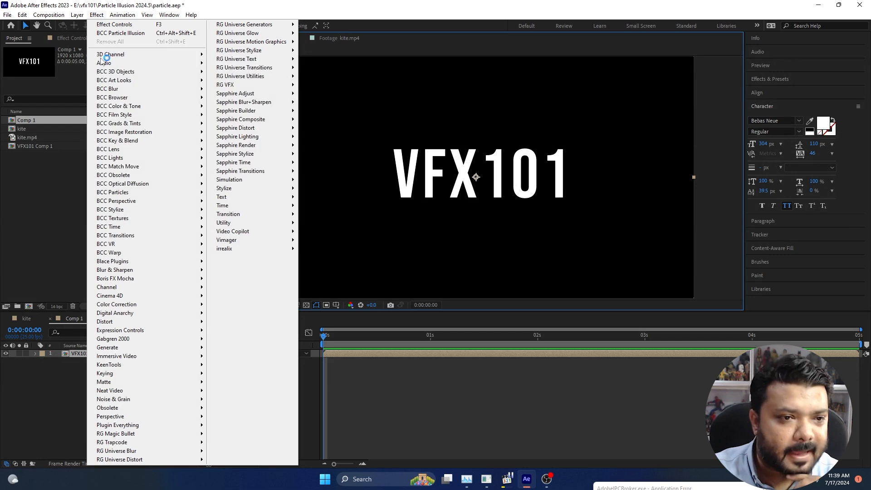
{"action": "mouse_move", "coordinate": [139, 193]}
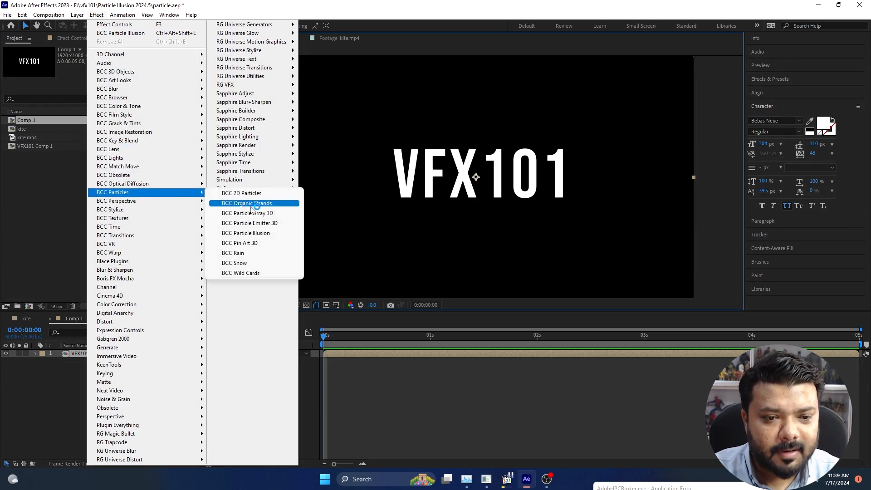
{"action": "left_click", "coordinate": [245, 233]}
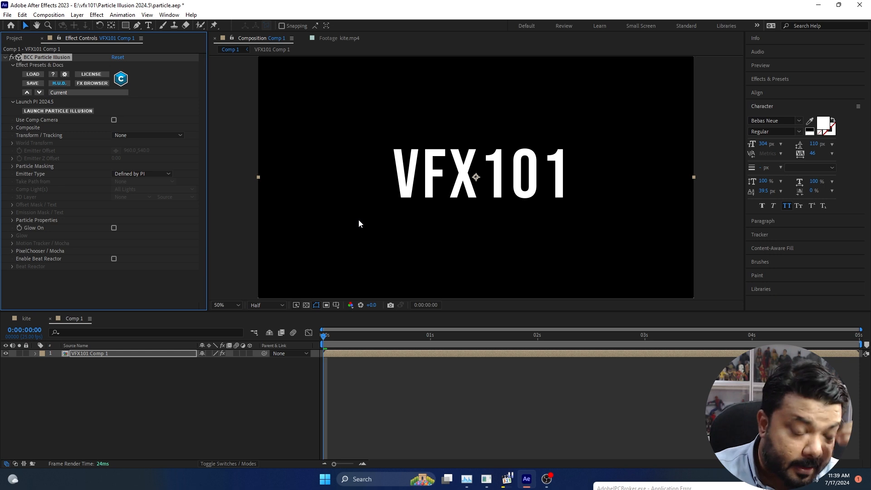
{"action": "left_click", "coordinate": [68, 110]}
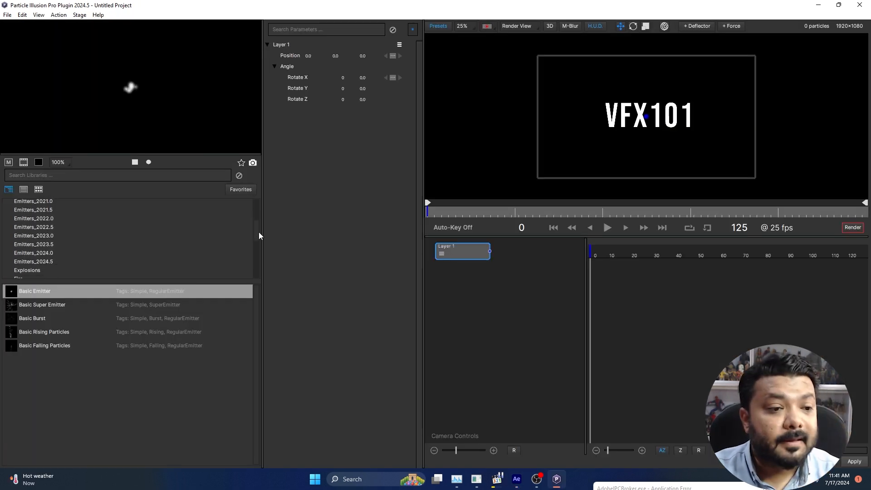
Step: Search the Image_FX library for "logo" and add the Logo Burst 01 (mb - use on image) emitter to Layer 1
{"action": "scroll", "coordinate": [259, 236], "scroll_direction": "down", "scroll_amount": 4}
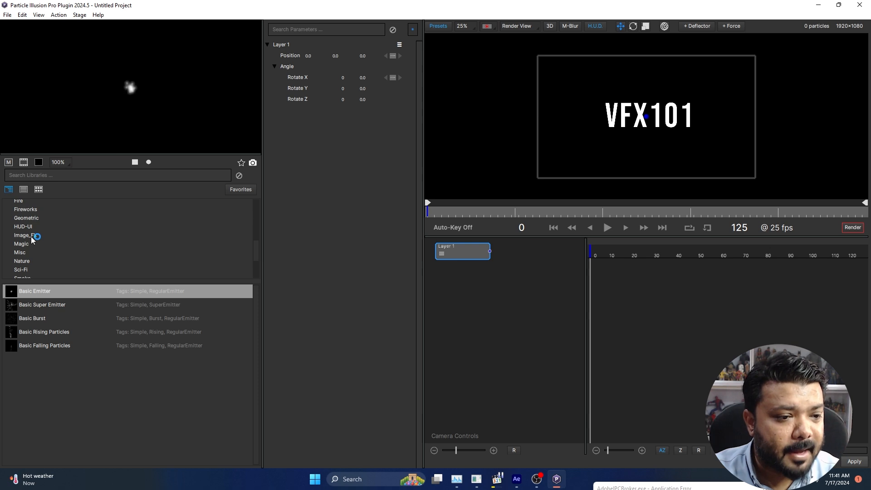
{"action": "left_click", "coordinate": [32, 236]}
{"action": "left_click", "coordinate": [79, 170]}
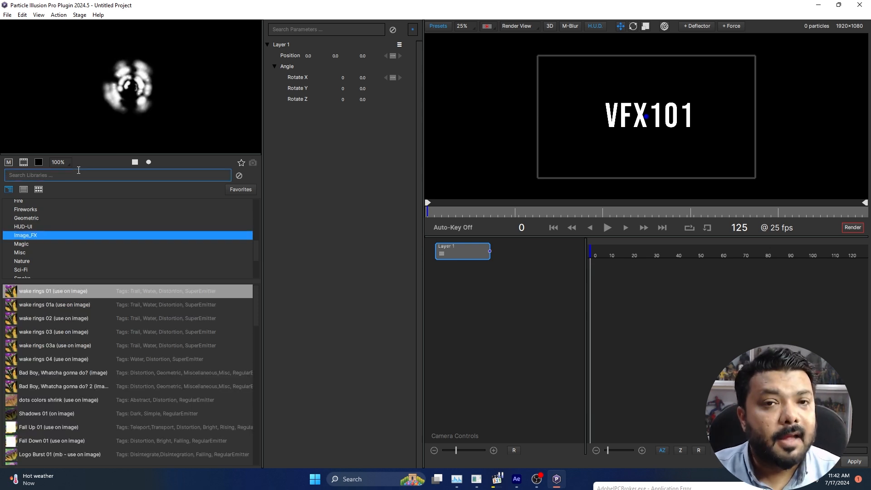
{"action": "type", "text": "logo"}
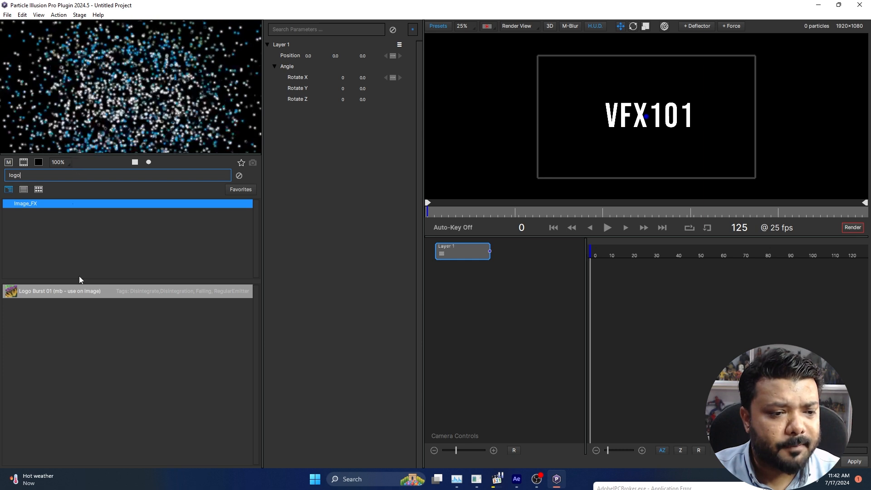
{"action": "double_click", "coordinate": [65, 293]}
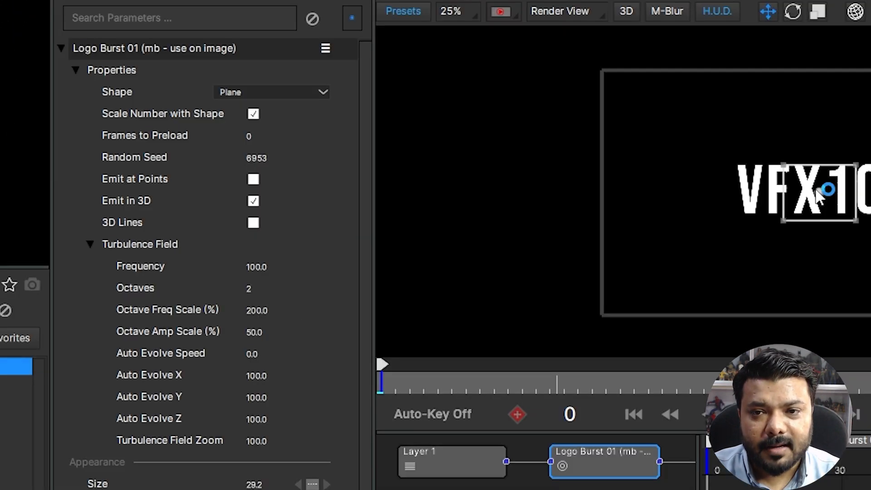
Step: Composite the view over black and enlarge the Logo Burst 01 emitter to width 950.9 and height 358.1 around the text
{"action": "left_click", "coordinate": [520, 14]}
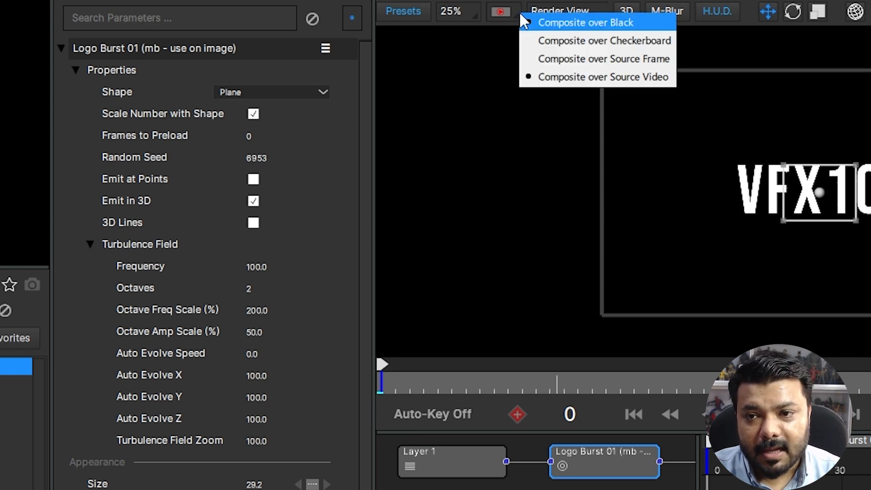
{"action": "left_click", "coordinate": [610, 28]}
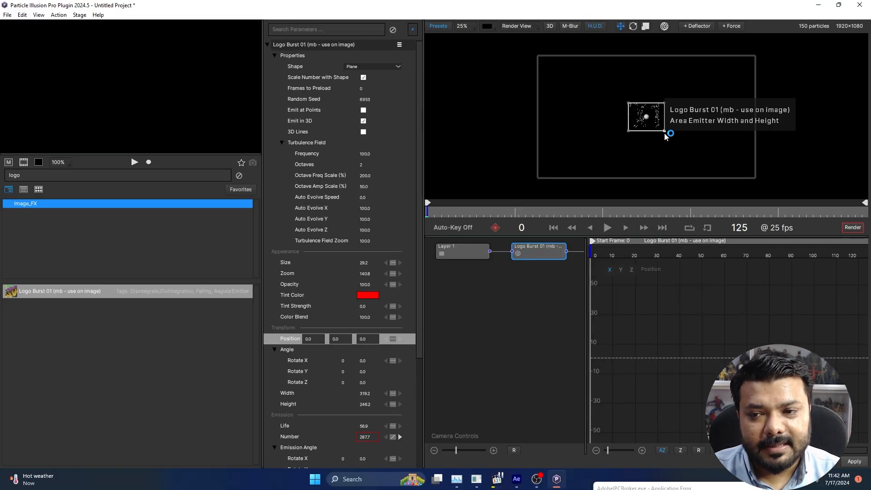
{"action": "left_click_drag", "start_coordinate": [857, 222], "coordinate": [870, 236]}
{"action": "mouse_move", "coordinate": [697, 137]}
{"action": "left_mouse_down"}
{"action": "mouse_move", "coordinate": [707, 131]}
{"action": "mouse_move", "coordinate": [701, 140]}
{"action": "left_mouse_up"}
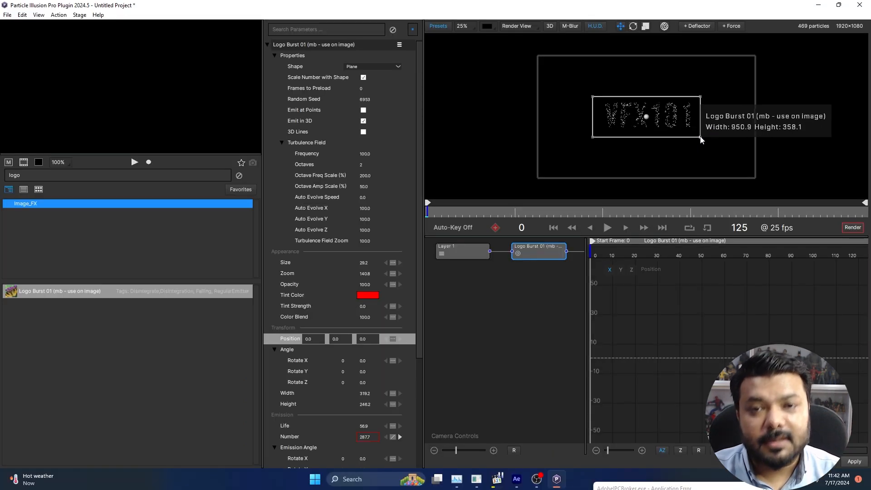
Step: Play the Logo Burst 01 particle animation and return to frame 0
{"action": "left_click", "coordinate": [609, 229]}
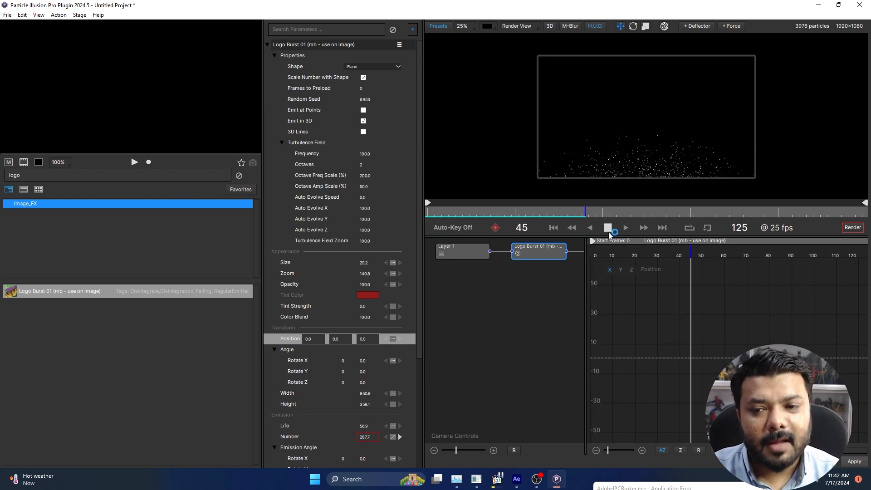
{"action": "left_click", "coordinate": [609, 228]}
{"action": "left_click_drag", "start_coordinate": [623, 212], "coordinate": [404, 220]}
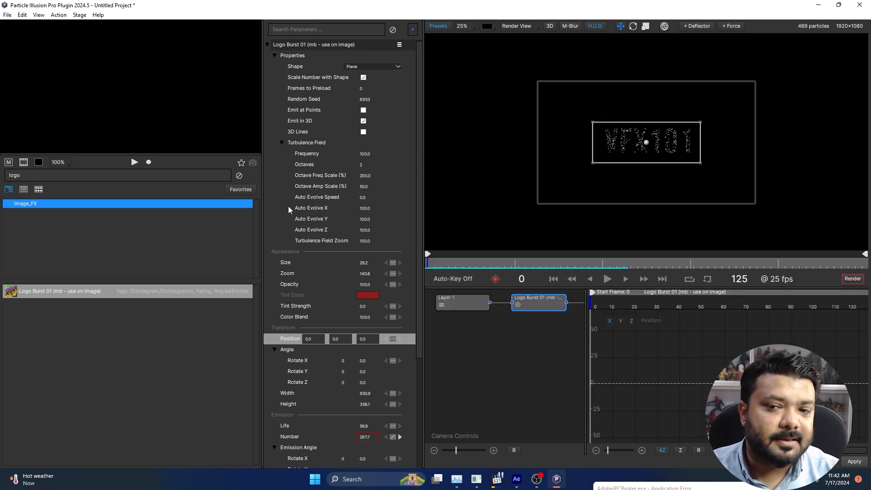
Step: Set the Logo Burst 01 emitter's Velocity and Weight to 0 and play the animation to check the particles
{"action": "scroll", "coordinate": [295, 339], "scroll_direction": "down", "scroll_amount": 2}
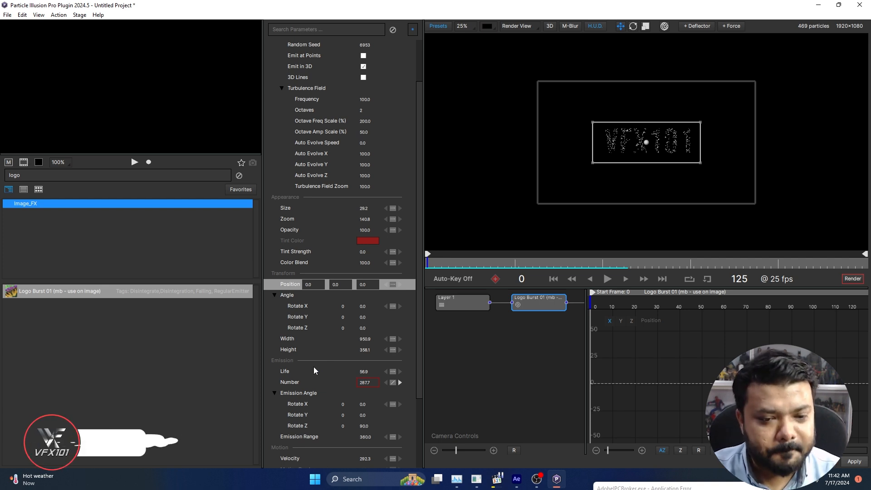
{"action": "scroll", "coordinate": [314, 367], "scroll_direction": "down", "scroll_amount": 2}
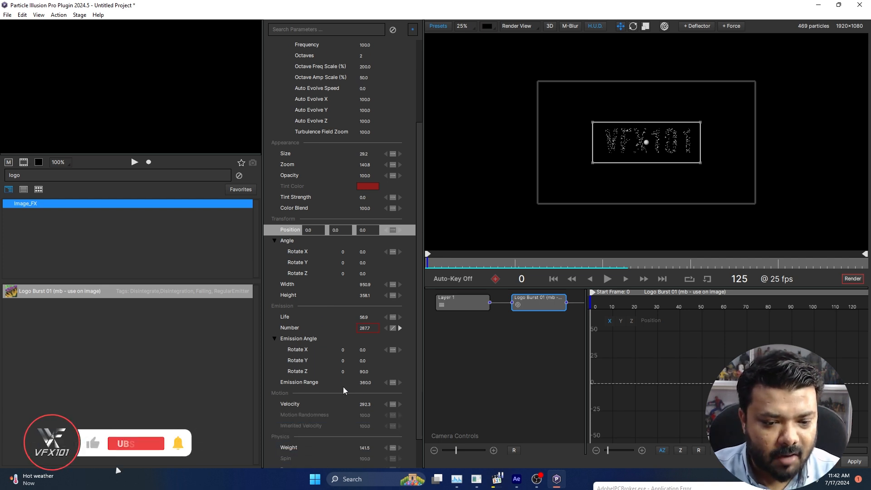
{"action": "left_click", "coordinate": [372, 404]}
{"action": "type", "text": "0"}
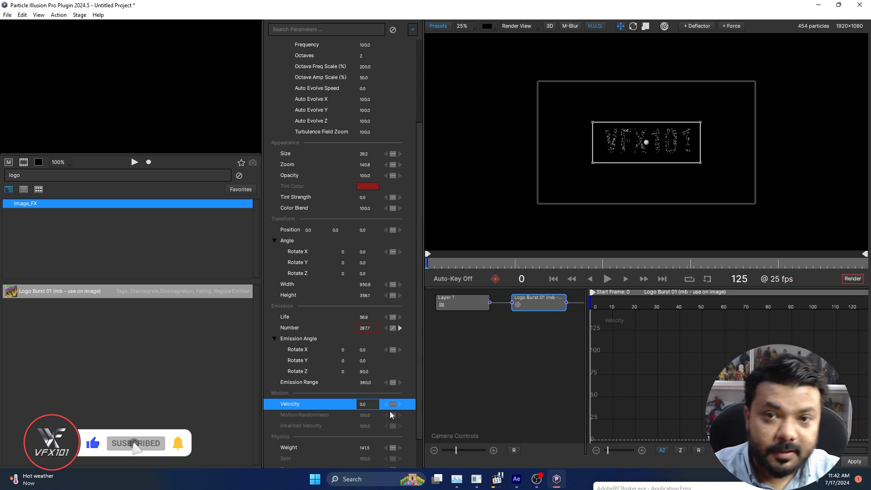
{"action": "left_click", "coordinate": [368, 448]}
{"action": "type", "text": "0"}
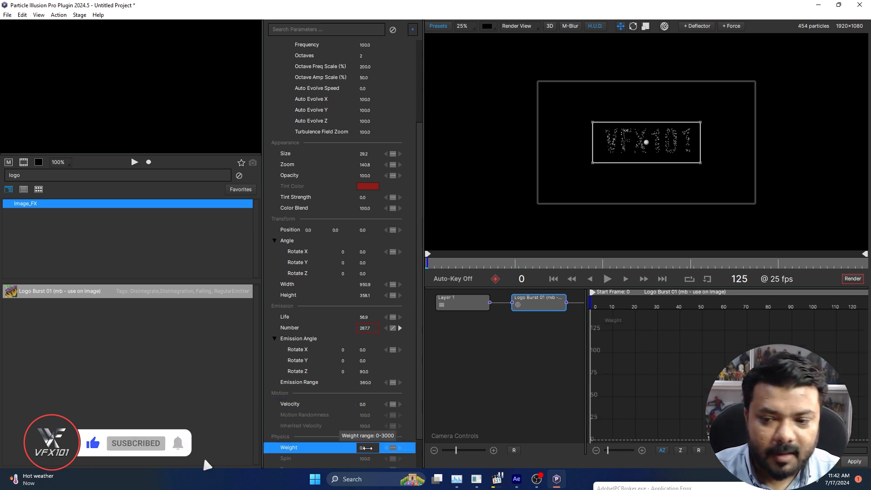
{"action": "key", "text": "Return"}
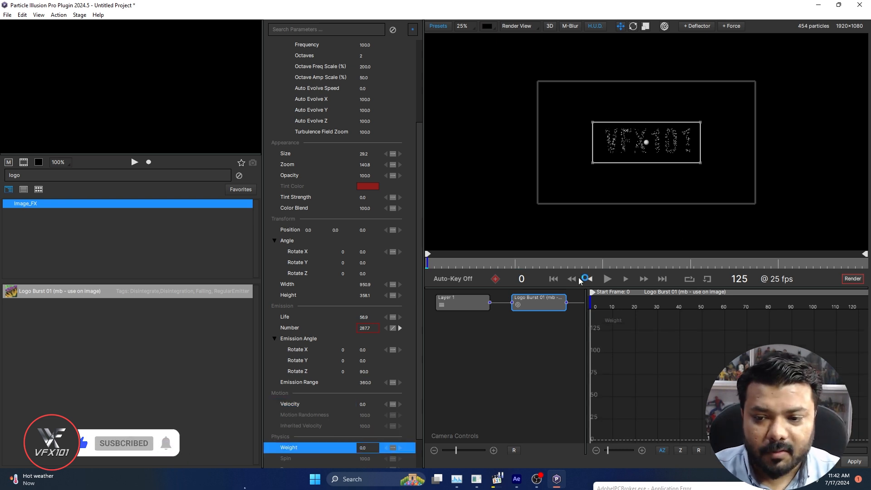
{"action": "left_click", "coordinate": [608, 280]}
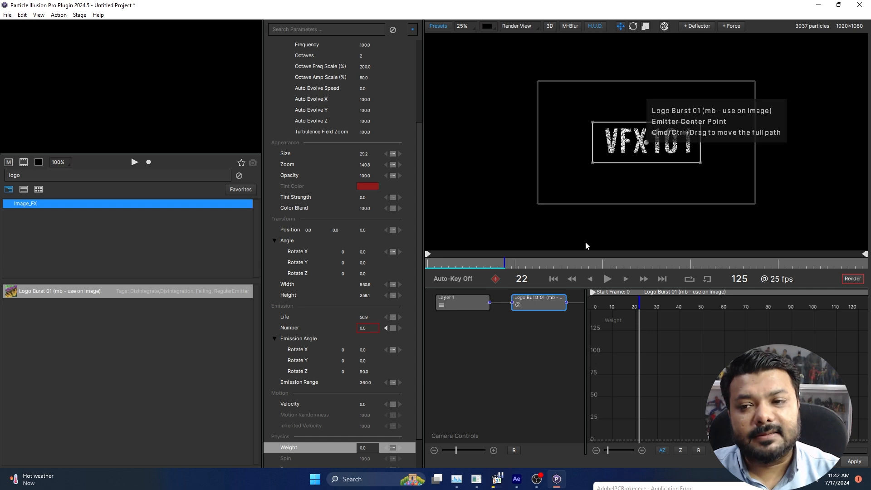
Step: At frame 0, change the Logo Burst 01 emitter's Number interpolation to Constant and set Number to 1000
{"action": "left_click_drag", "start_coordinate": [436, 263], "coordinate": [407, 260]}
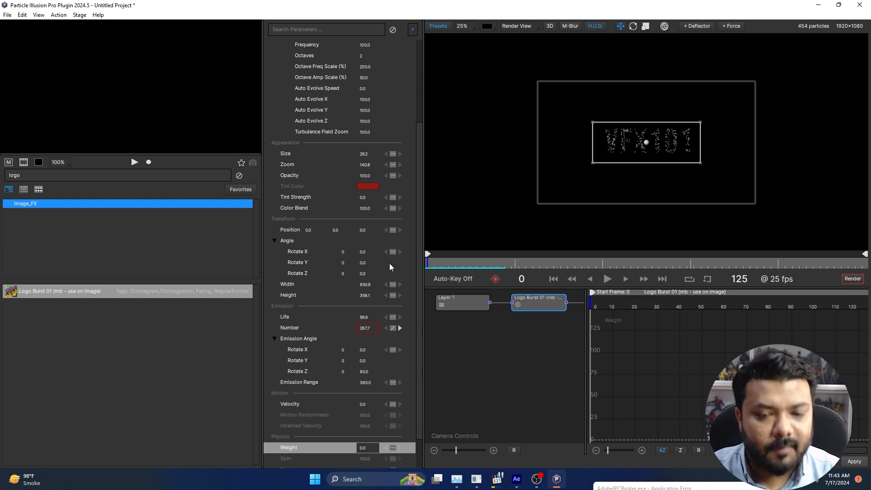
{"action": "left_click", "coordinate": [393, 329]}
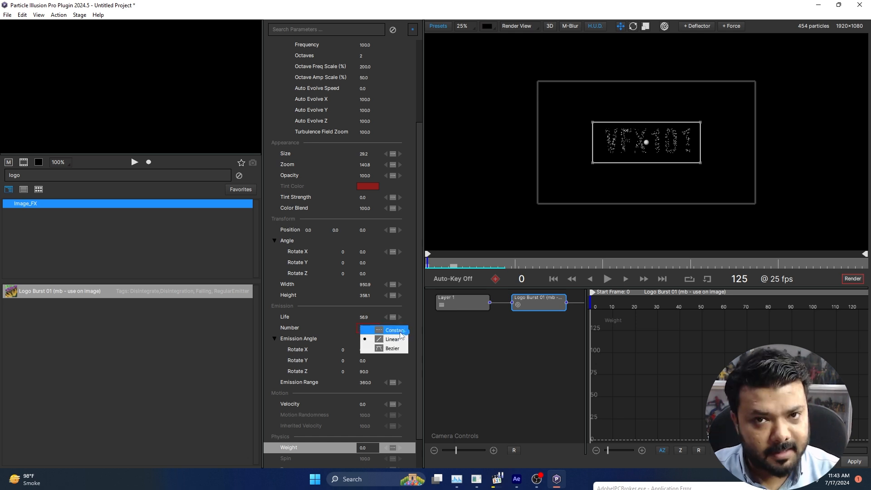
{"action": "left_click", "coordinate": [392, 331]}
{"action": "double_click", "coordinate": [370, 328]}
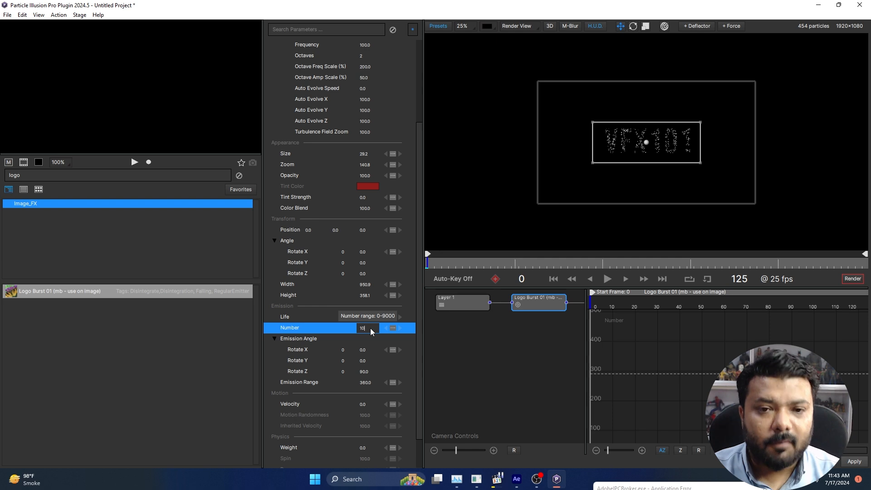
{"action": "key", "text": "Return"}
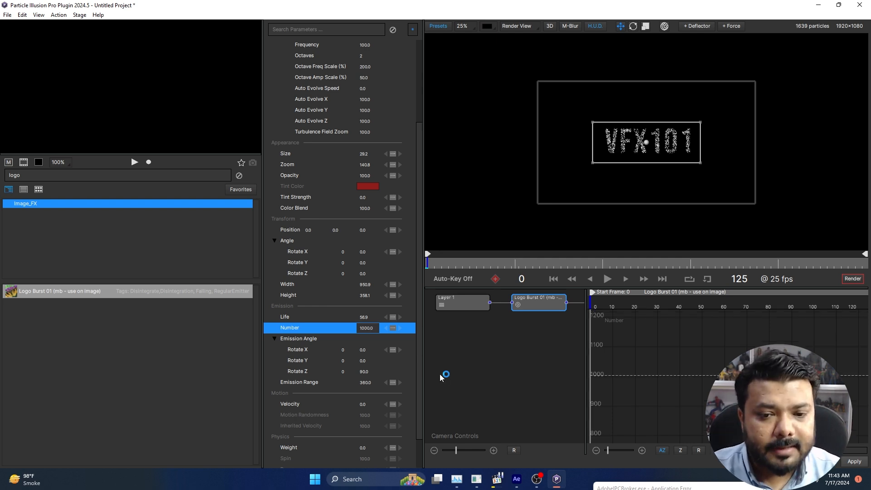
Step: Make the emitter's Number interpolation Linear and keyframe Number to 0 at frame 1
{"action": "left_click", "coordinate": [396, 329]}
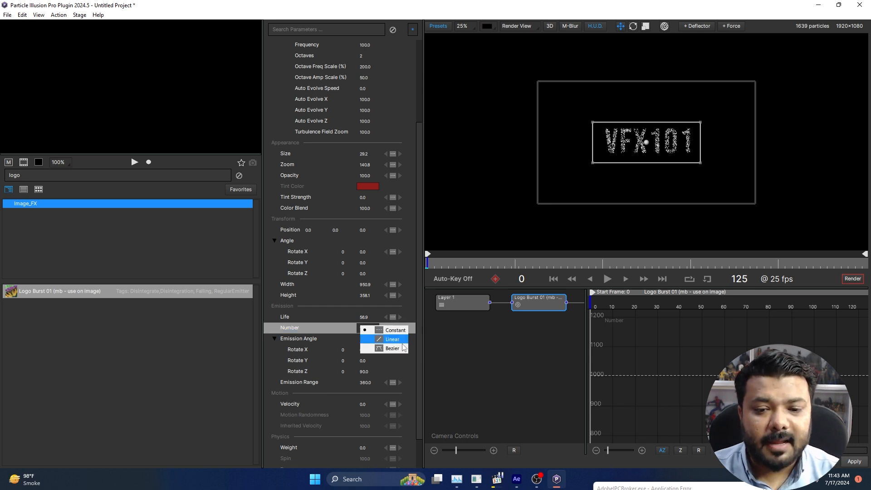
{"action": "left_click", "coordinate": [402, 343]}
{"action": "left_click", "coordinate": [608, 279]}
{"action": "key", "text": "space"}
{"action": "left_click_drag", "start_coordinate": [446, 264], "coordinate": [436, 265]}
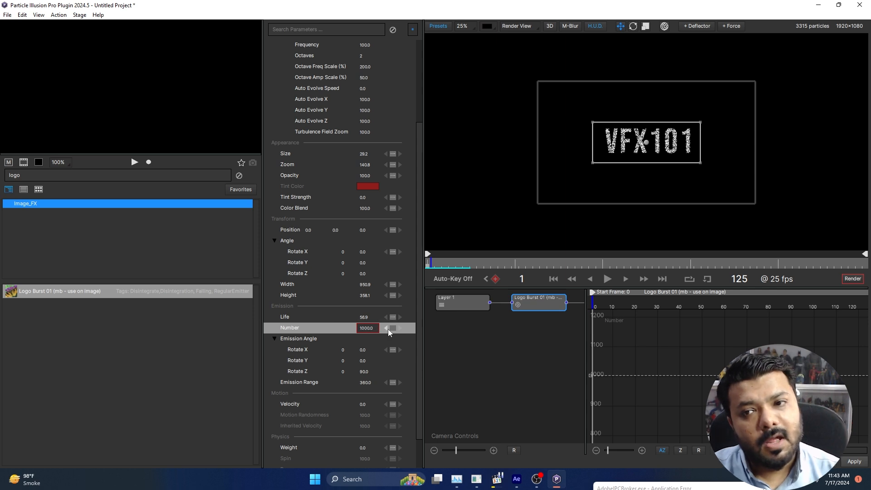
{"action": "double_click", "coordinate": [370, 328]}
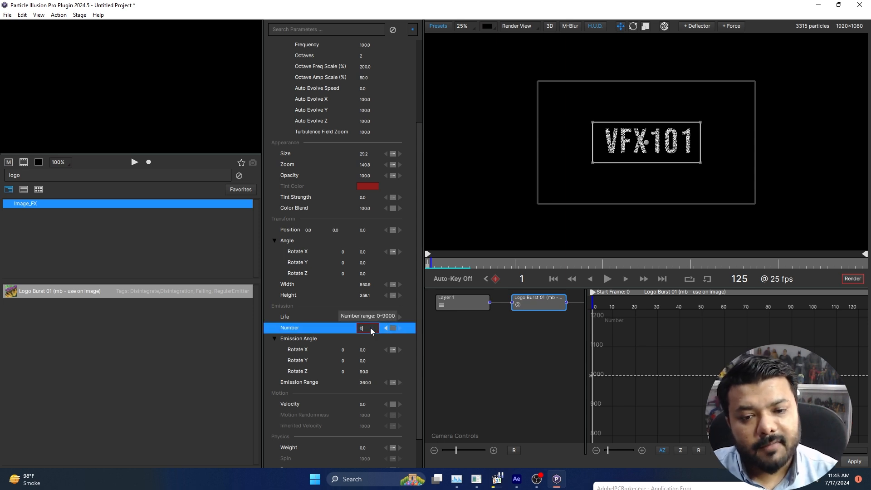
{"action": "key", "text": "Return"}
Step: Play the animation from the start to check the particle birth, and return to frame 0
{"action": "mouse_move", "coordinate": [431, 264]}
{"action": "left_mouse_down"}
{"action": "mouse_move", "coordinate": [453, 259]}
{"action": "mouse_move", "coordinate": [428, 261]}
{"action": "left_mouse_up"}
{"action": "left_click", "coordinate": [608, 280]}
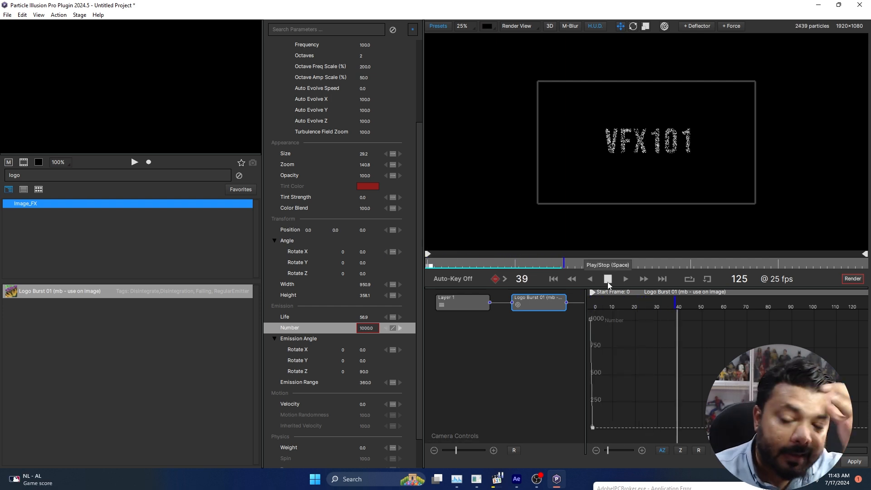
{"action": "left_click", "coordinate": [608, 279]}
{"action": "left_click", "coordinate": [569, 280]}
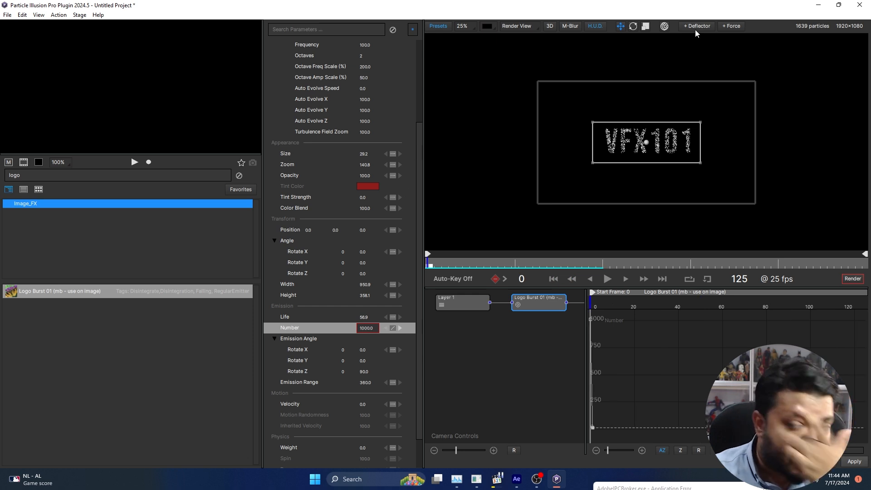
Step: Add a box force, enlarge it to about 854 by 338 over the VFX101 text, and preview its effect on the particles
{"action": "left_click", "coordinate": [734, 27]}
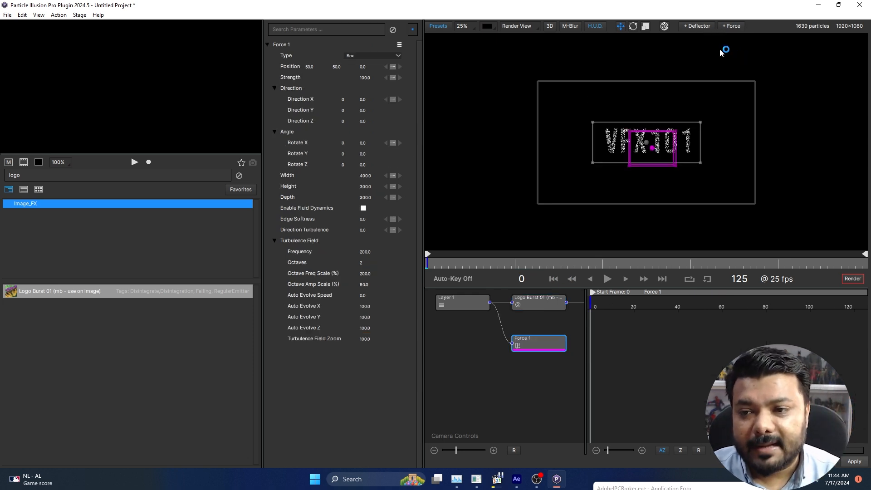
{"action": "left_click_drag", "start_coordinate": [654, 151], "coordinate": [701, 165]}
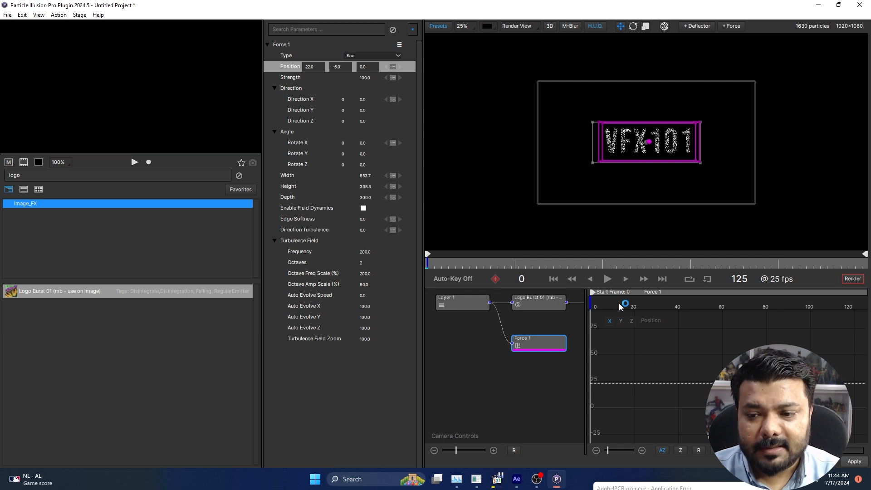
{"action": "left_click", "coordinate": [612, 280]}
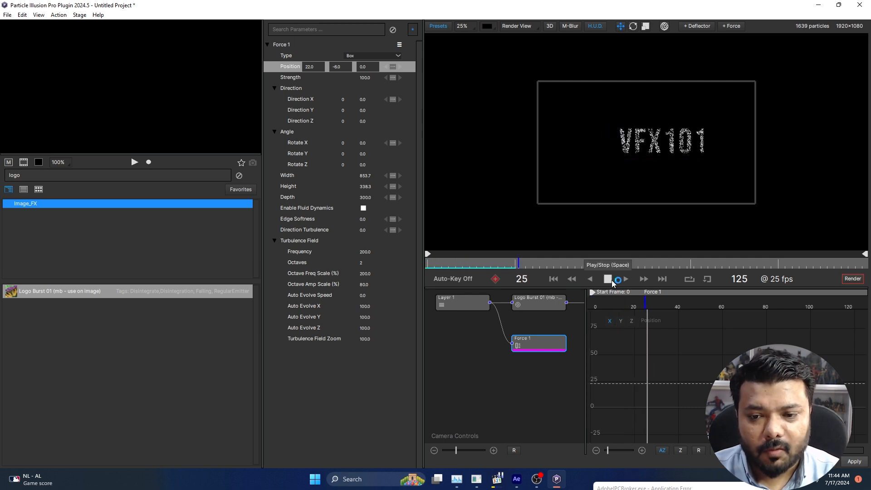
{"action": "left_click", "coordinate": [553, 279]}
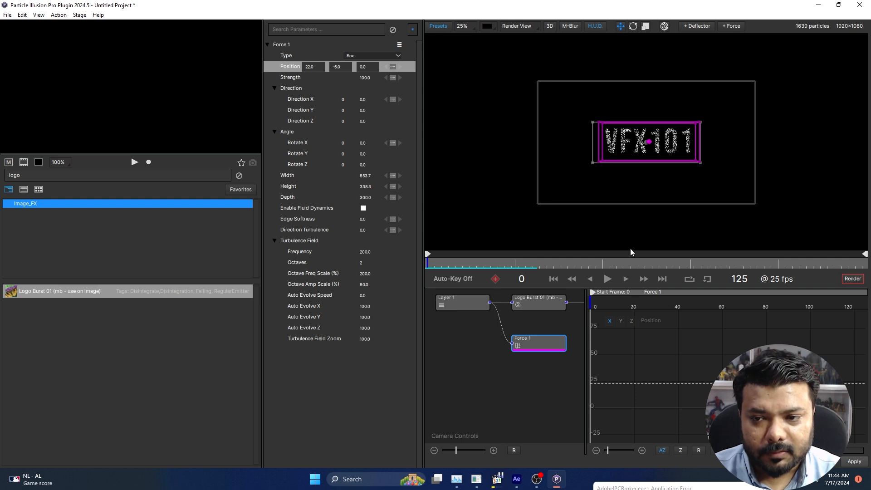
Step: Animate Force 1's Position linearly from about X 930, beyond the text's right end, at frame 0 to about X -18 over the text at frame 50
{"action": "left_click", "coordinate": [393, 67]}
{"action": "left_click", "coordinate": [393, 79]}
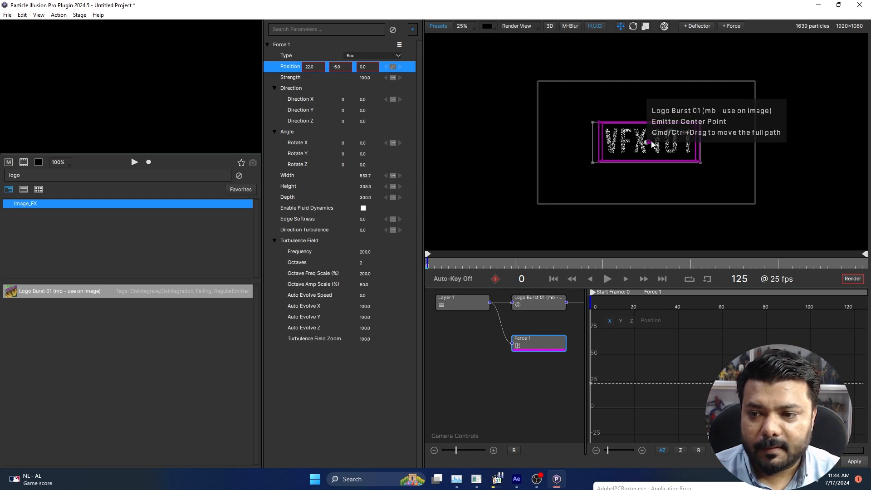
{"action": "left_click_drag", "start_coordinate": [652, 144], "coordinate": [752, 142]}
{"action": "left_click", "coordinate": [443, 266]}
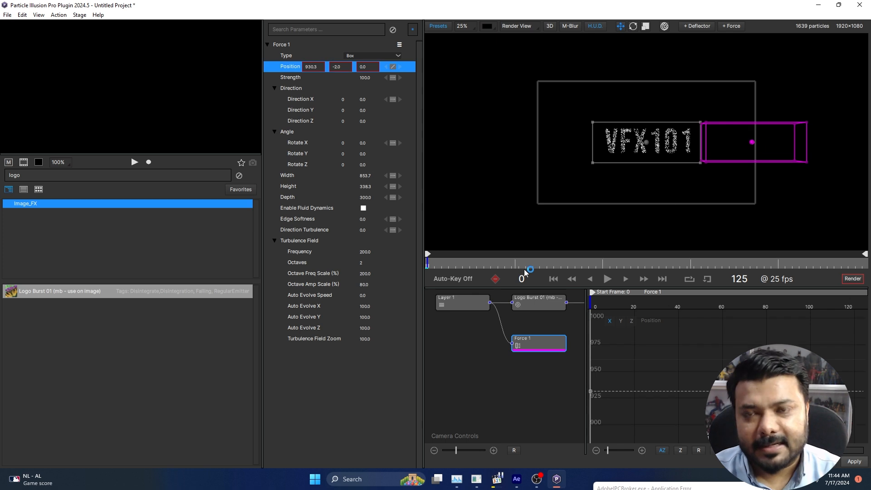
{"action": "left_click_drag", "start_coordinate": [443, 266], "coordinate": [604, 268]}
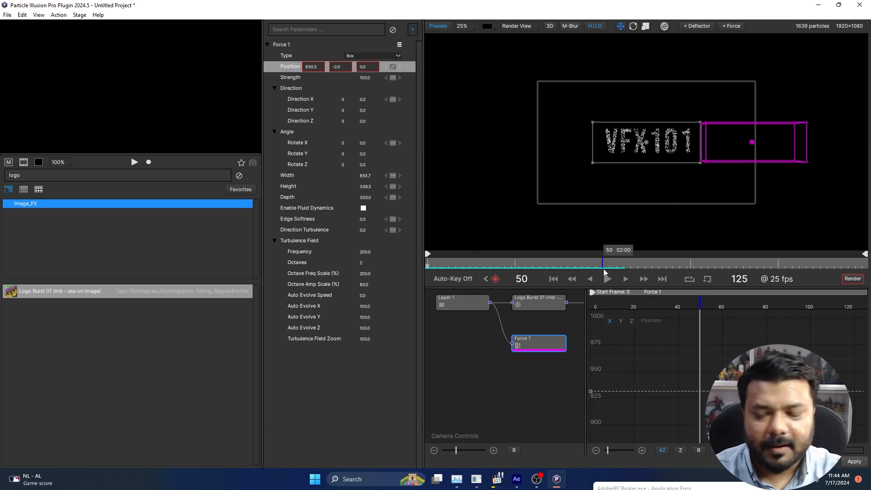
{"action": "left_click_drag", "start_coordinate": [753, 144], "coordinate": [643, 143]}
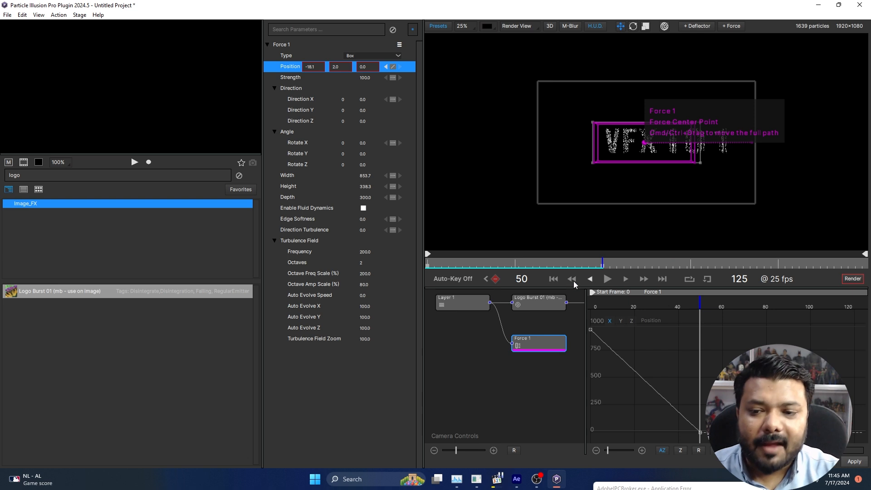
Step: Play the animation to check the moving force's effect on the text, and return to frame 0
{"action": "left_click", "coordinate": [608, 279]}
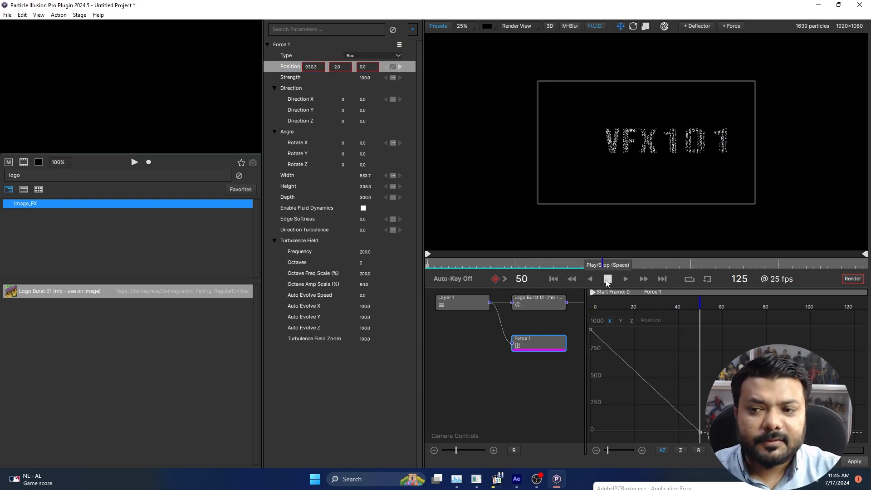
{"action": "left_click", "coordinate": [608, 279]}
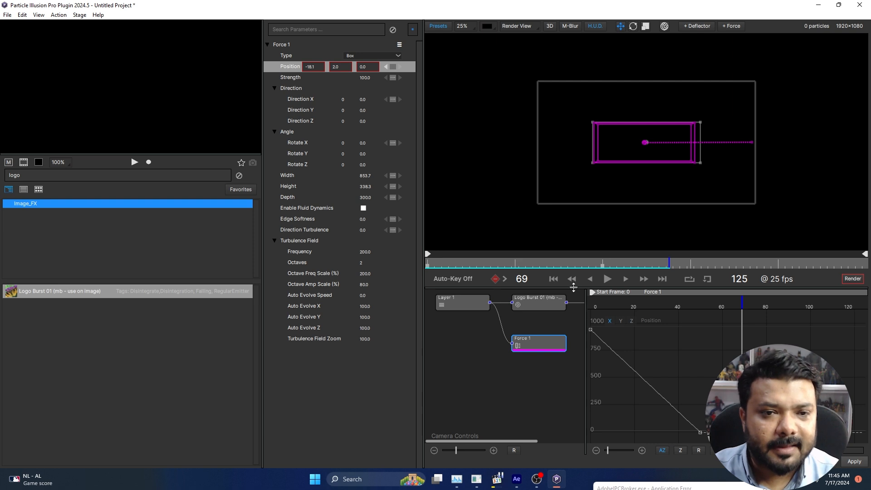
{"action": "left_click", "coordinate": [553, 279]}
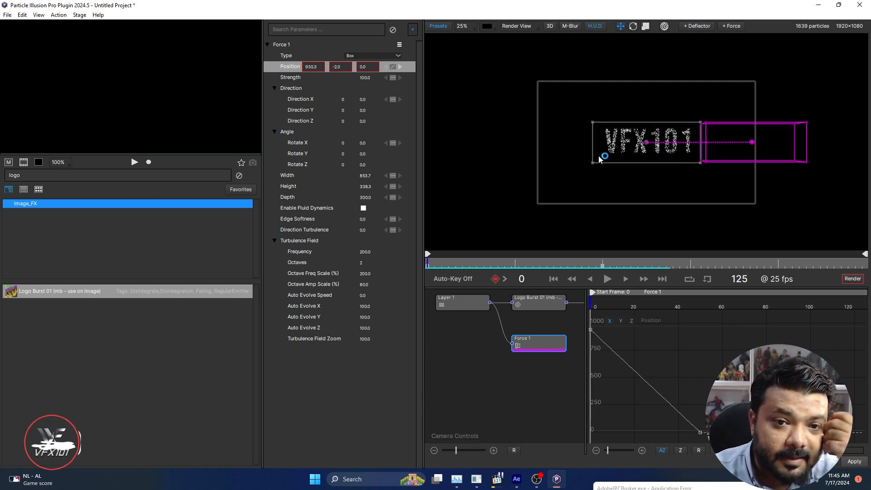
Step: Set Force 1's Strength to 2000 and review the particle motion through about frame 55
{"action": "double_click", "coordinate": [365, 78]}
{"action": "type", "text": "2000"}
{"action": "key", "text": "Return"}
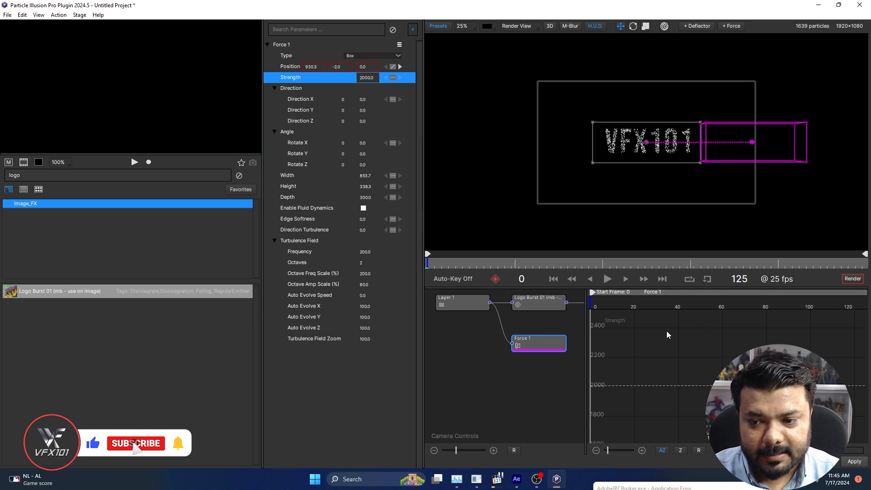
{"action": "left_click", "coordinate": [608, 279]}
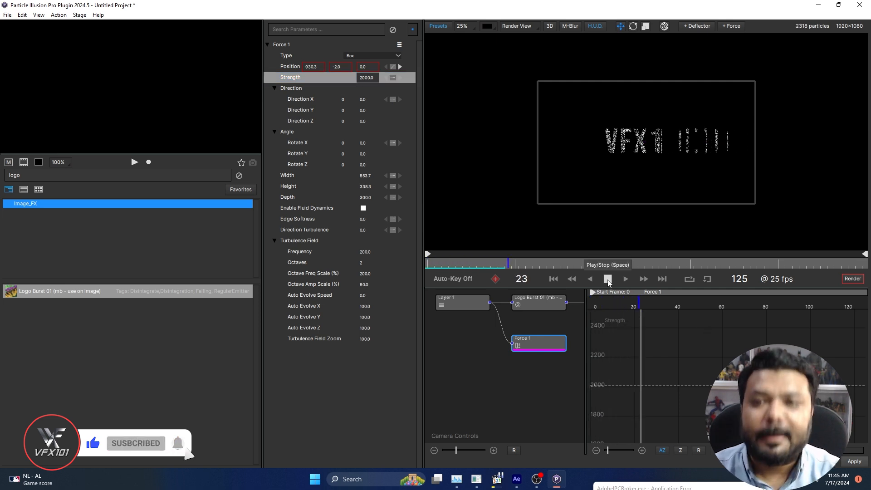
{"action": "left_click", "coordinate": [607, 279]}
{"action": "left_click_drag", "start_coordinate": [560, 271], "coordinate": [622, 274]}
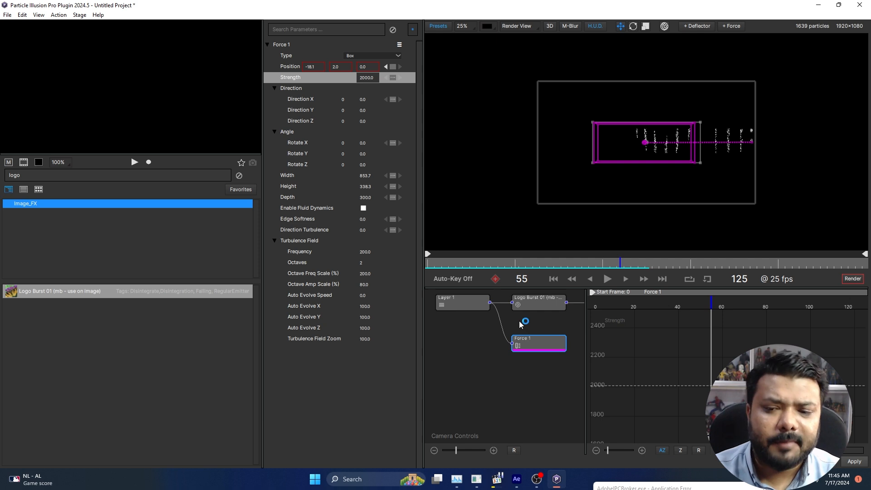
Step: Set the Logo Burst 01 emitter's Life to 100, review the longer-lasting particles, and return to frame 0
{"action": "left_click", "coordinate": [527, 302]}
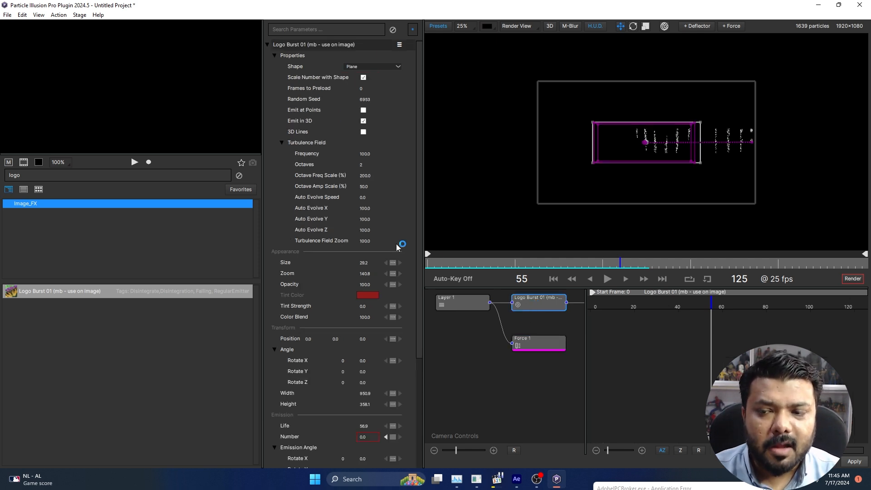
{"action": "left_click", "coordinate": [370, 428]}
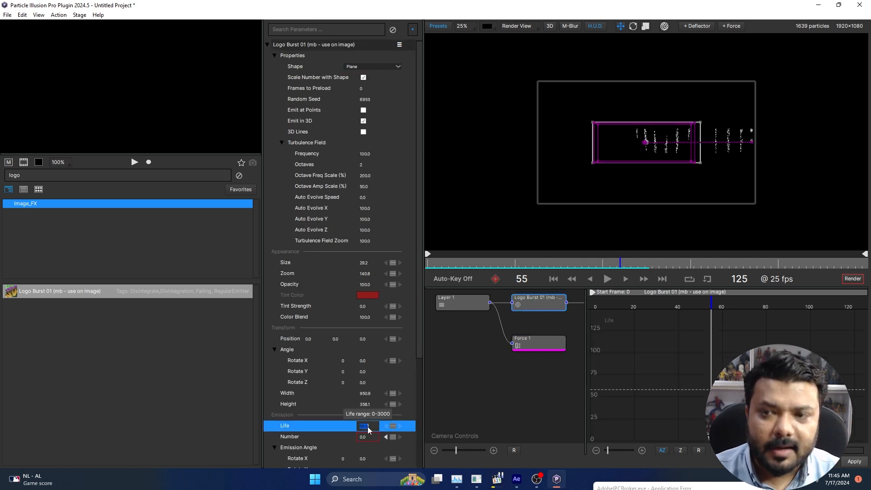
{"action": "key", "text": "Return"}
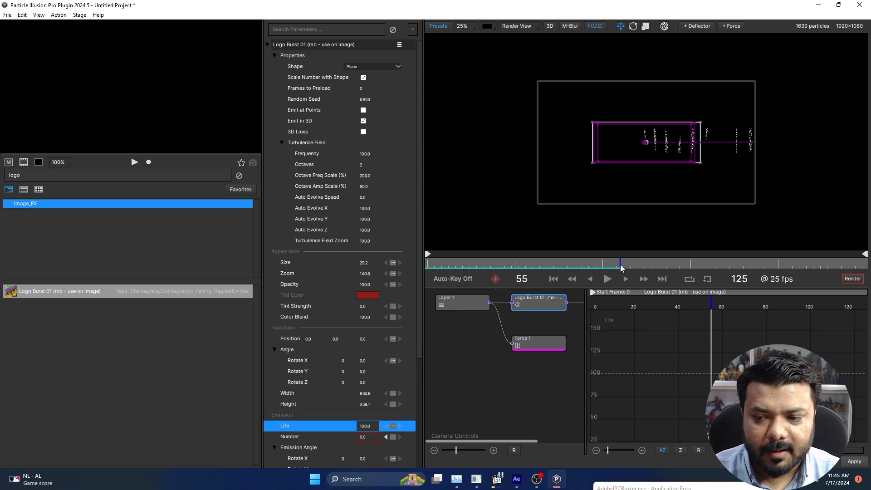
{"action": "left_click", "coordinate": [643, 267]}
{"action": "left_click_drag", "start_coordinate": [643, 270], "coordinate": [408, 269]}
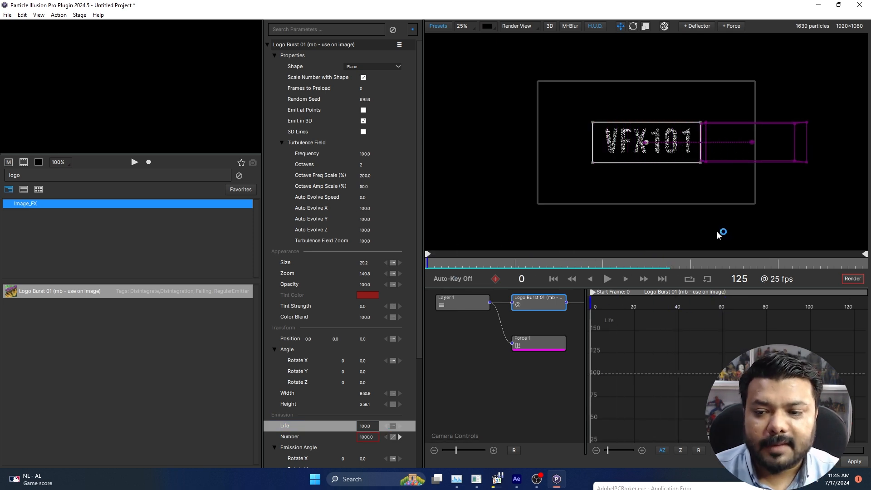
Step: Set Force 1's Direction Z to 22 and play the animation to check the angled particle drift
{"action": "left_click", "coordinate": [541, 341]}
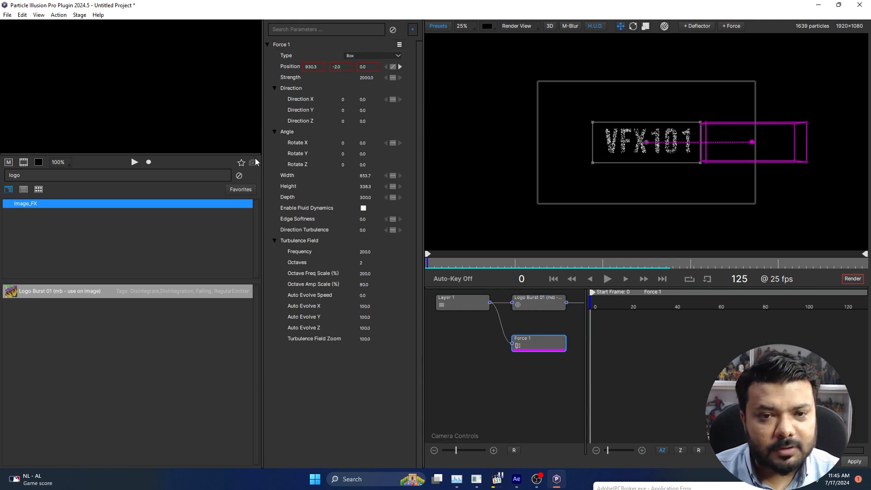
{"action": "left_click_drag", "start_coordinate": [368, 122], "coordinate": [492, 208]}
{"action": "left_click", "coordinate": [611, 280]}
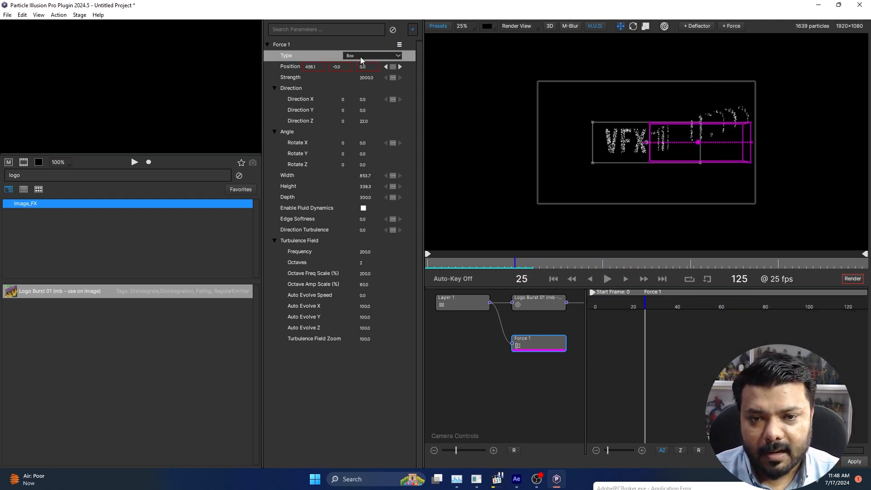
Step: Change Force 1's type to Box Grid with Strength Variation 230 and Direction Variation 100, and play the animation
{"action": "left_click", "coordinate": [361, 56]}
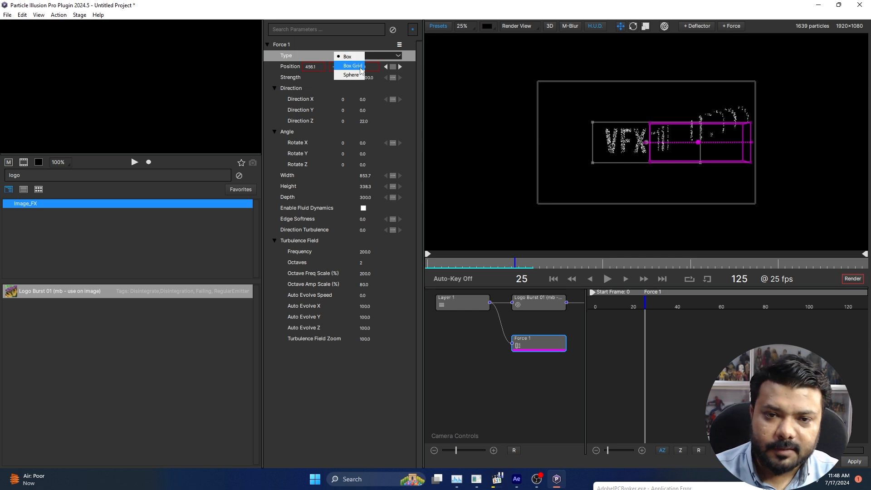
{"action": "left_click", "coordinate": [353, 67]}
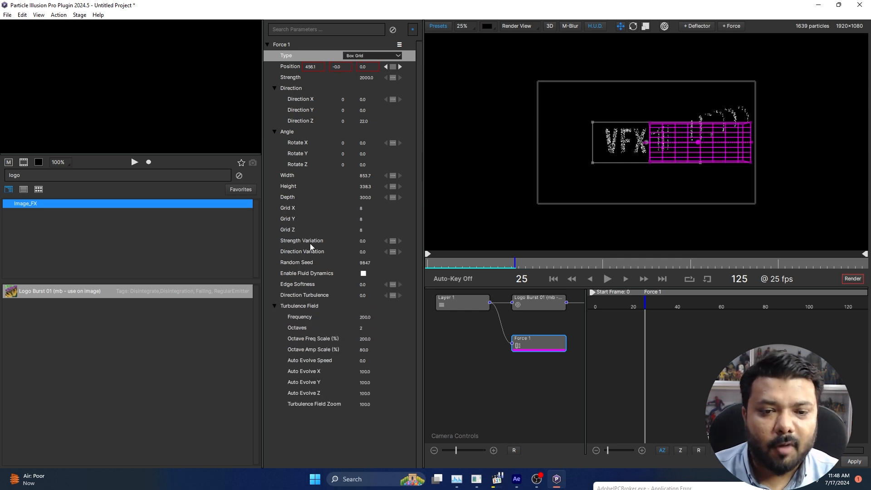
{"action": "left_click", "coordinate": [365, 241]}
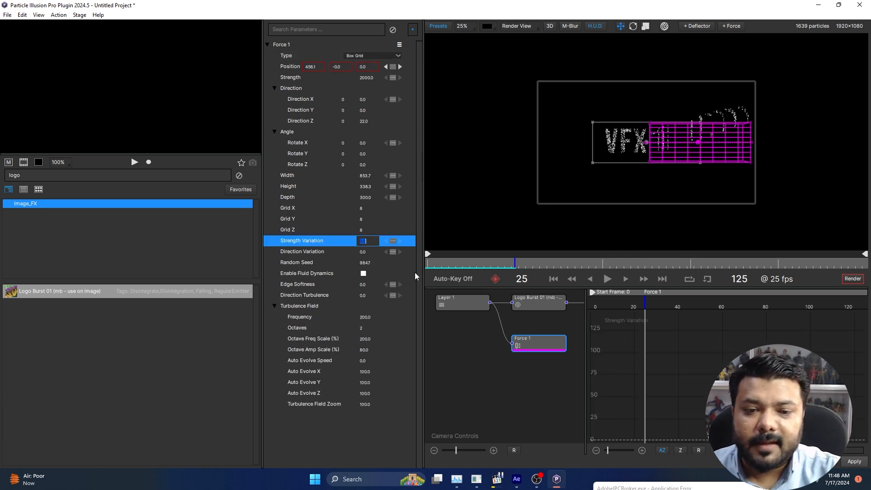
{"action": "type", "text": "230"}
{"action": "key", "text": "Tab"}
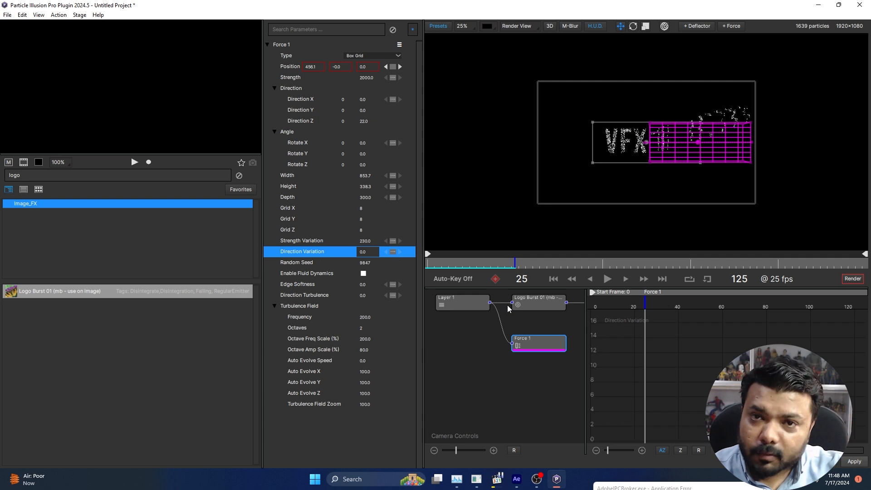
{"action": "type", "text": "100"}
{"action": "key", "text": "Return"}
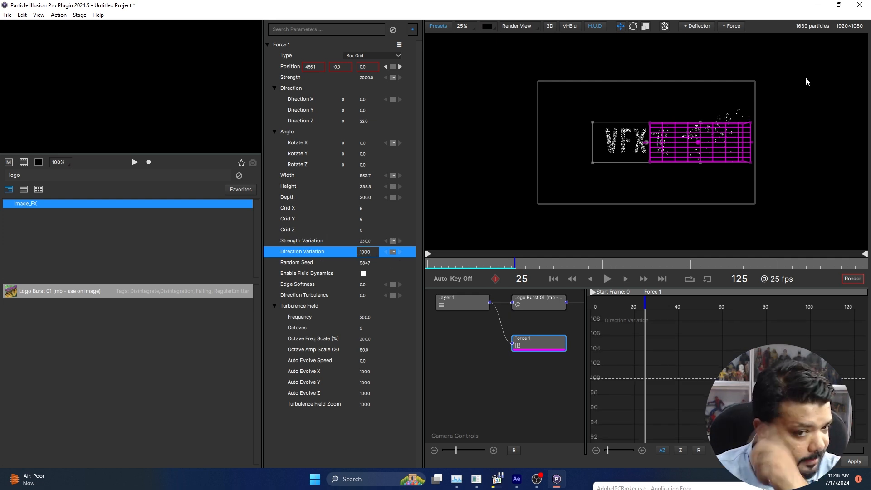
{"action": "key", "text": "space"}
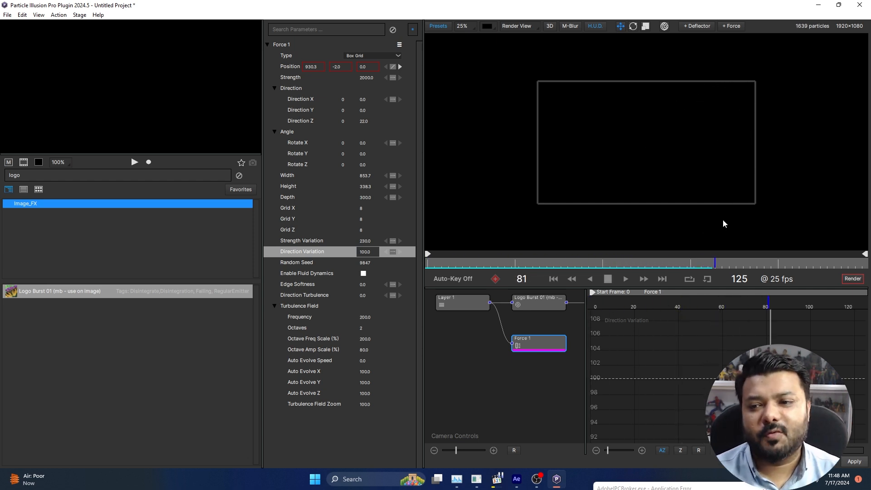
Step: Review the particle motion around frame 36 and set Force 1's Edge Softness to 45
{"action": "key", "text": "space"}
{"action": "left_click_drag", "start_coordinate": [614, 305], "coordinate": [666, 305]}
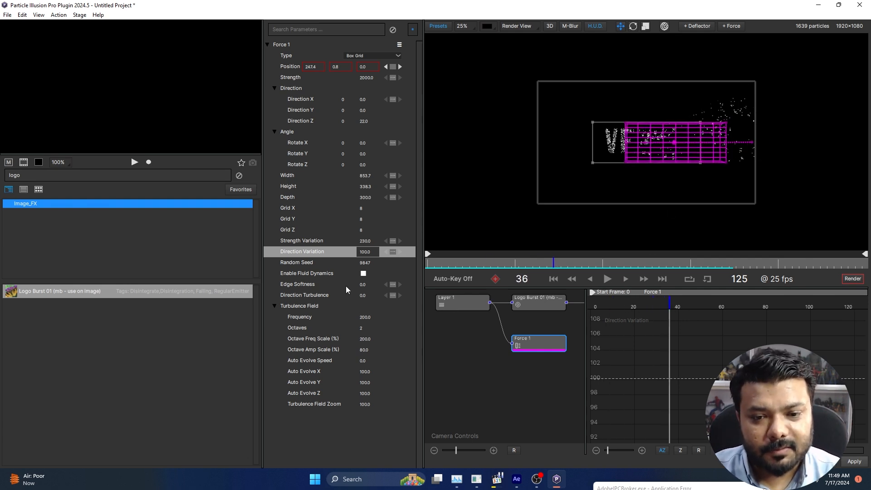
{"action": "double_click", "coordinate": [363, 284]}
{"action": "type", "text": "45"}
{"action": "key", "text": "Return"}
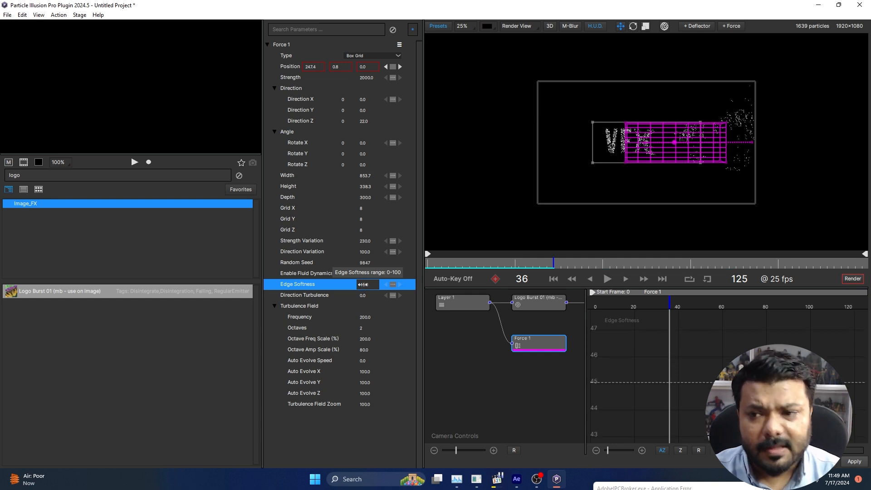
Step: Set Force 1's Random Seed to 9857 and play the animation from the start to check the particle flow
{"action": "left_click", "coordinate": [369, 263]}
{"action": "left_click", "coordinate": [628, 306]}
{"action": "key", "text": "space"}
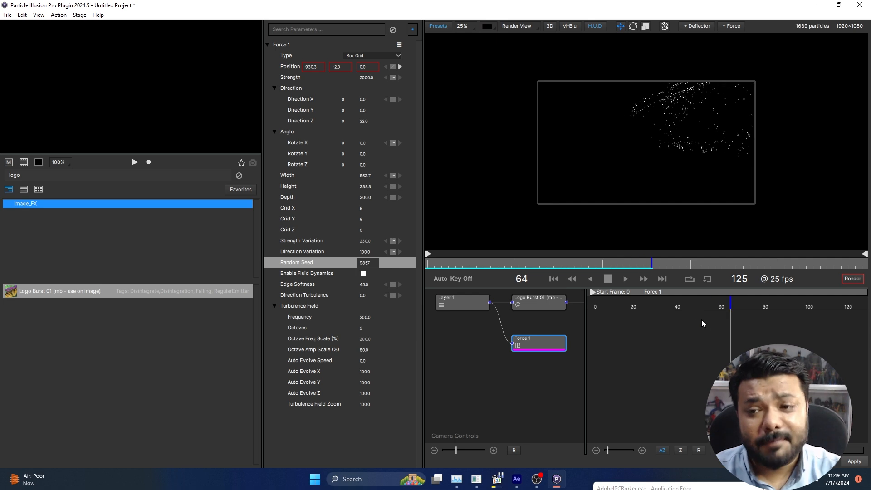
{"action": "key", "text": "space"}
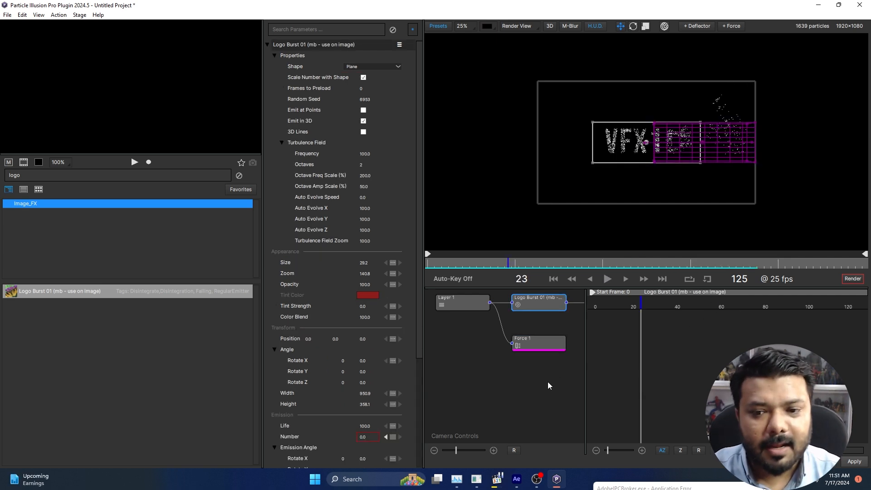
Step: Set the tendrils particle's Motion Randomness to 30 and play the animation from frame 0
{"action": "left_click_drag", "start_coordinate": [585, 364], "coordinate": [670, 367]}
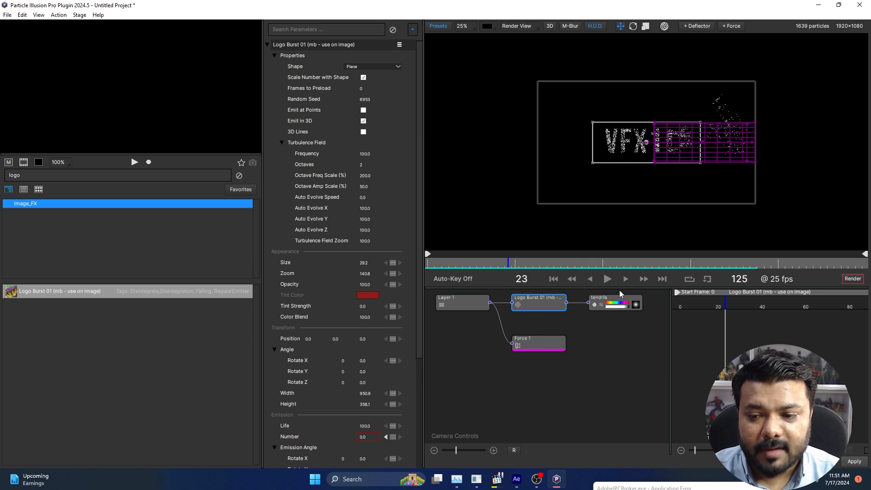
{"action": "left_click", "coordinate": [622, 303]}
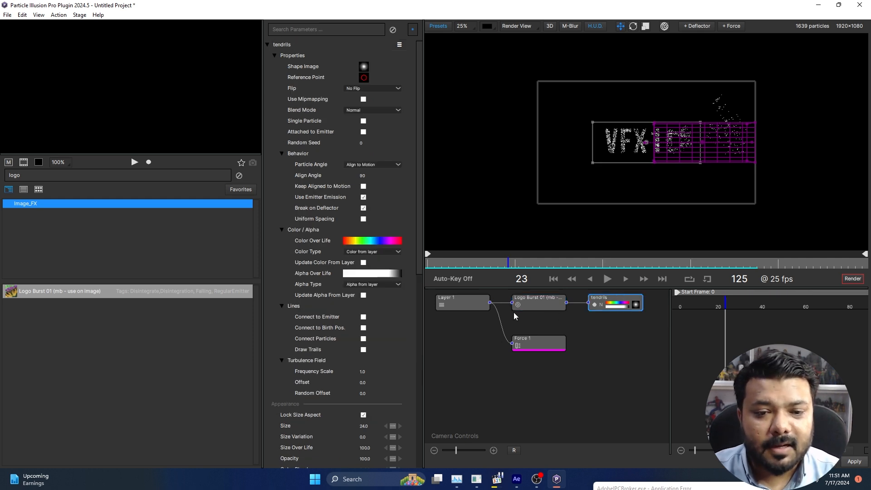
{"action": "left_click_drag", "start_coordinate": [417, 240], "coordinate": [414, 416]}
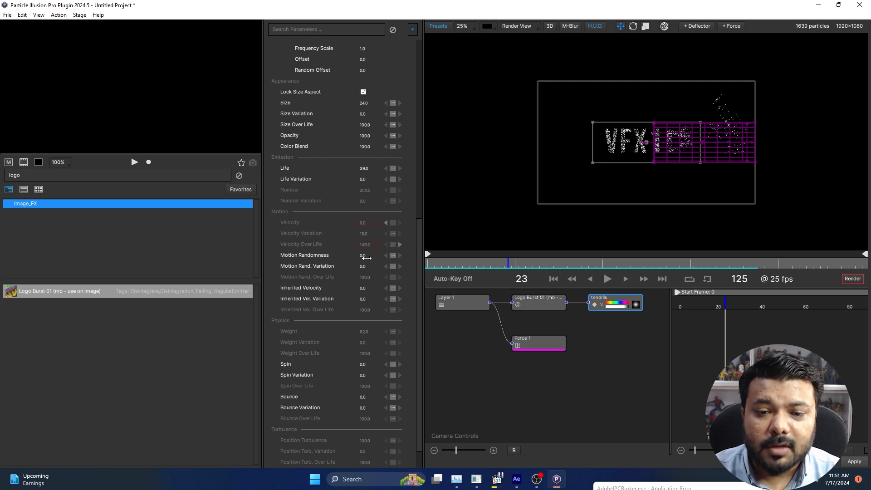
{"action": "left_click_drag", "start_coordinate": [366, 258], "coordinate": [470, 301]}
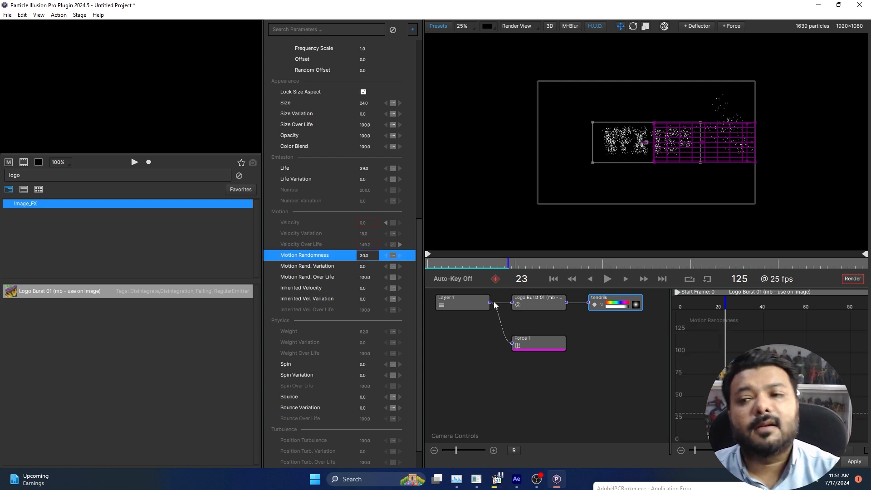
{"action": "left_click", "coordinate": [553, 279]}
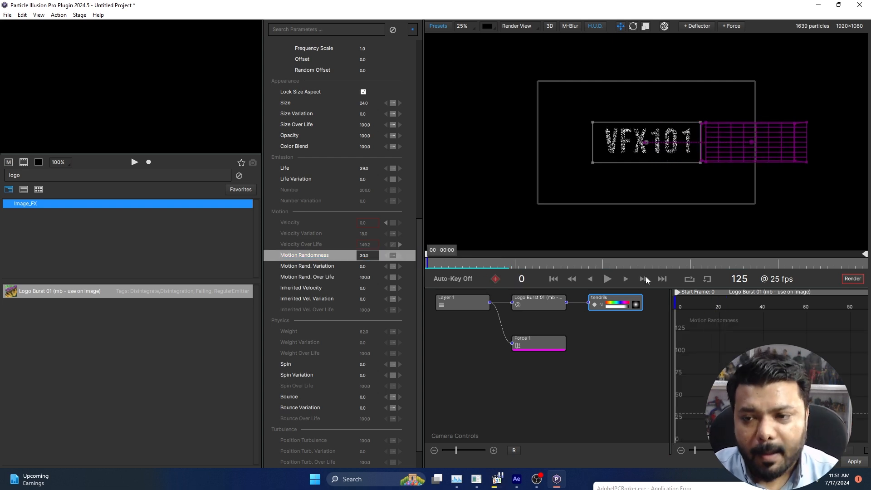
{"action": "key", "text": "space"}
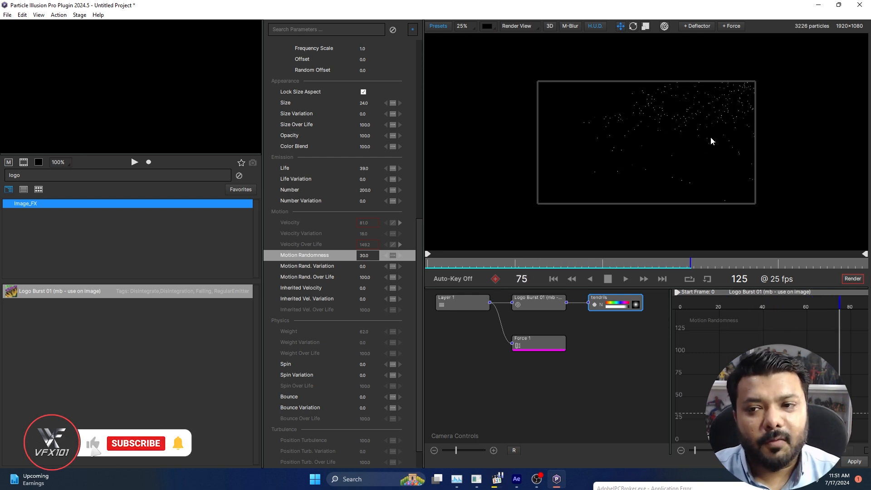
Step: Switch the tendrils' Motion Randomness to Linear interpolation and place a keyframe of 0 at about frame 31
{"action": "left_click_drag", "start_coordinate": [496, 266], "coordinate": [516, 268]}
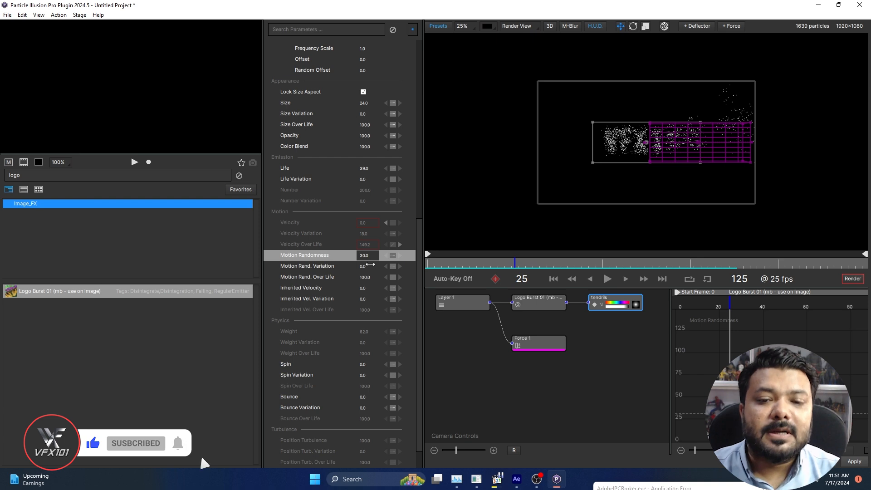
{"action": "left_click", "coordinate": [393, 255]}
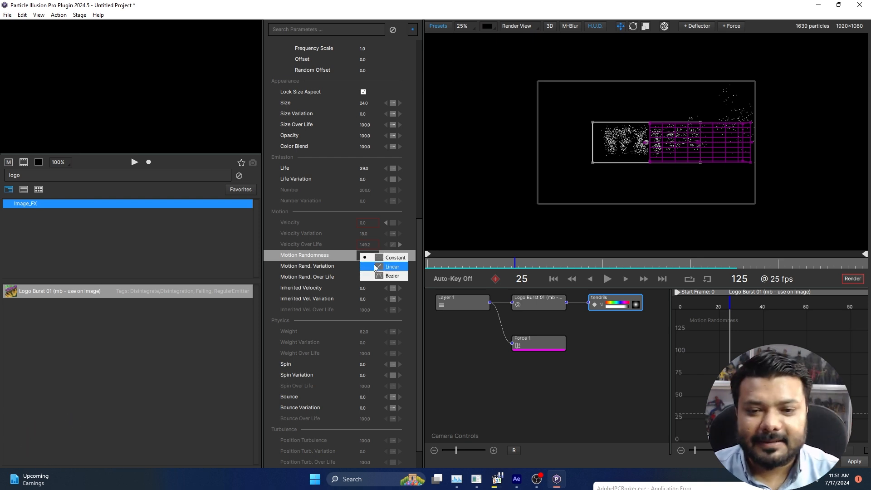
{"action": "left_click", "coordinate": [404, 268]}
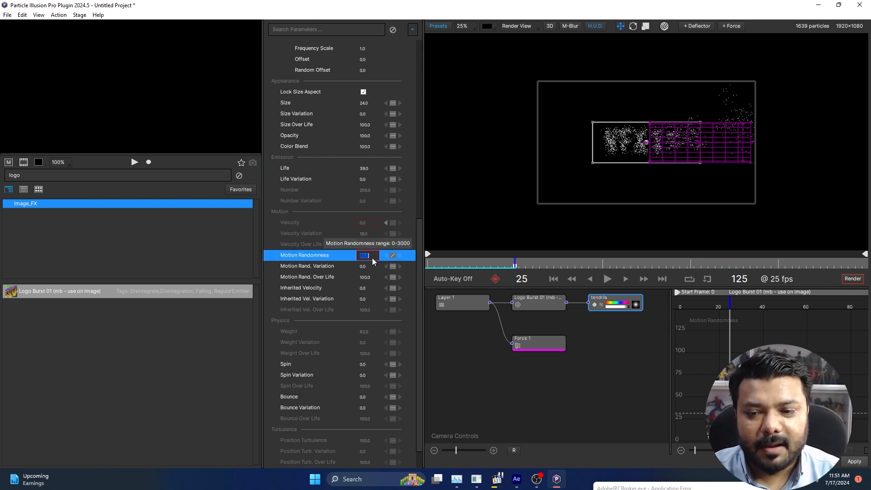
{"action": "type", "text": "0"}
{"action": "key", "text": "Return"}
{"action": "left_click_drag", "start_coordinate": [472, 266], "coordinate": [520, 269]}
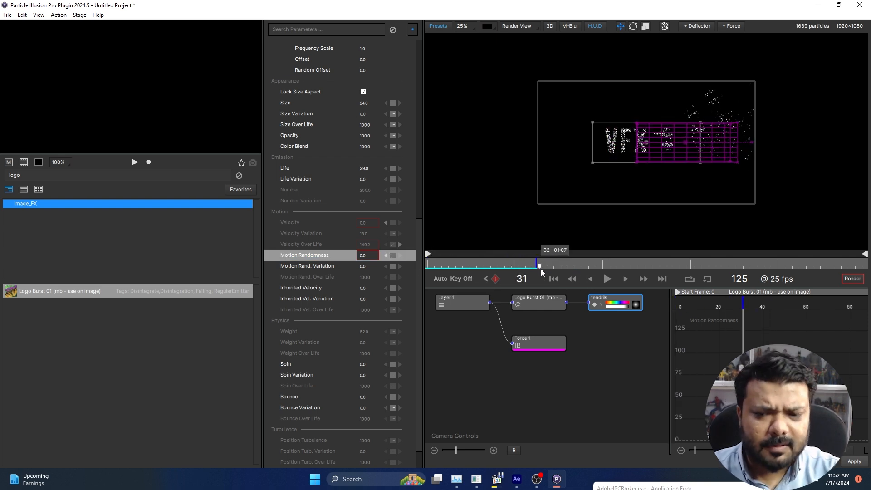
Step: Key Motion Randomness at 30 on frame 53, move the zero keyframe slightly earlier, and play from frame 0
{"action": "left_click_drag", "start_coordinate": [544, 265], "coordinate": [613, 267]}
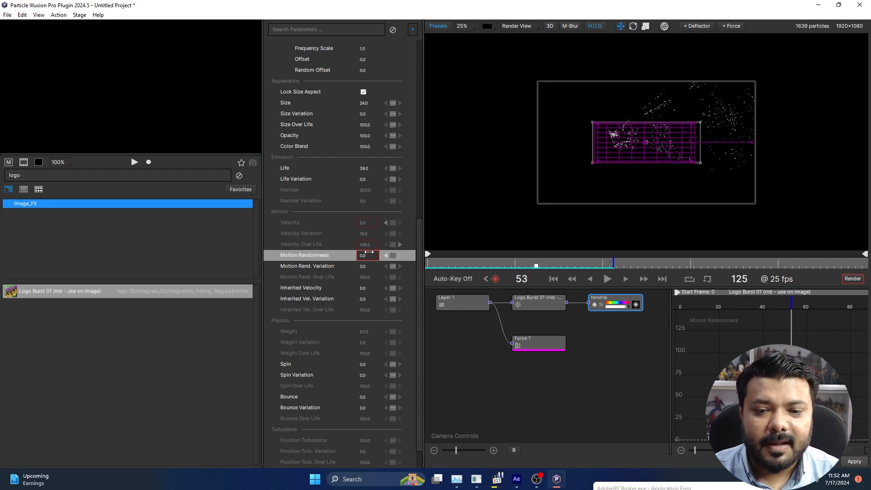
{"action": "left_click", "coordinate": [369, 253]}
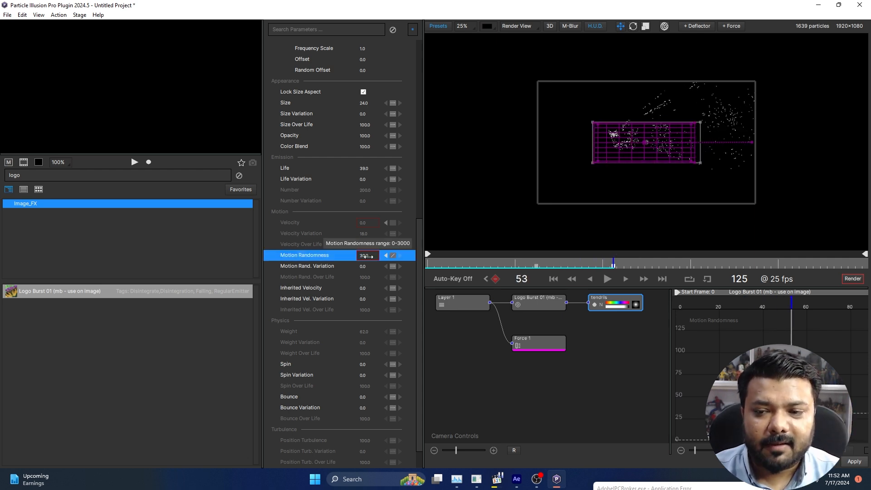
{"action": "left_click_drag", "start_coordinate": [511, 266], "coordinate": [401, 267]}
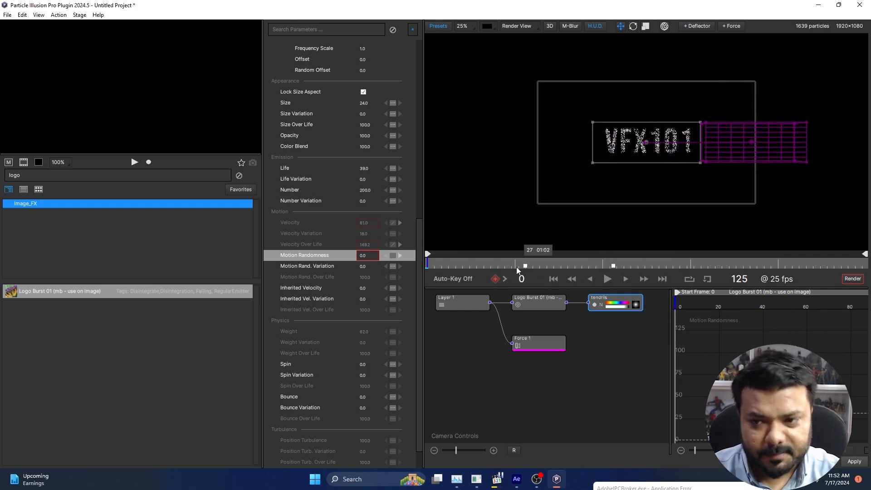
{"action": "key", "text": "space"}
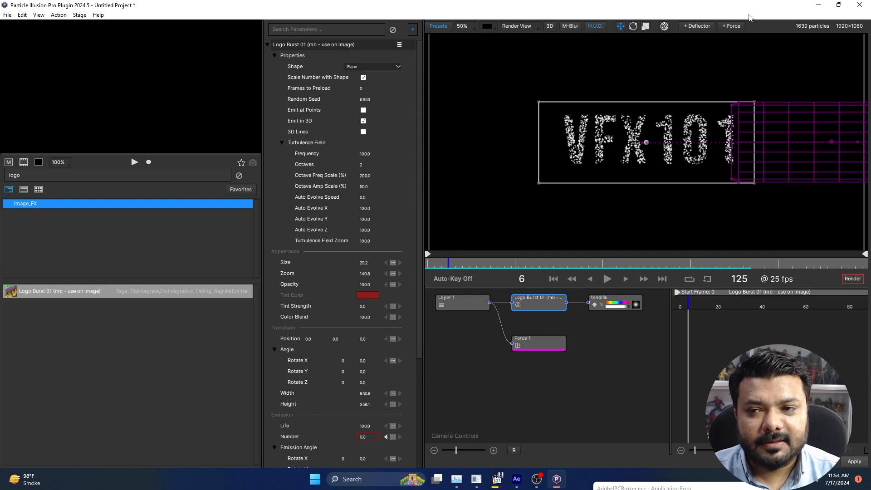
Step: Add a second force and enlarge its box to about 2187 by 1385 so it surrounds the whole frame
{"action": "left_click", "coordinate": [731, 26]}
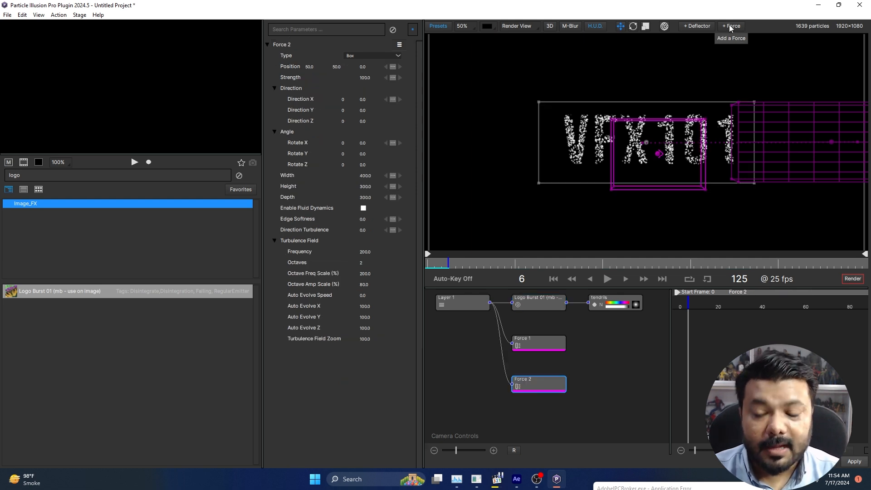
{"action": "left_click_drag", "start_coordinate": [705, 193], "coordinate": [870, 303]}
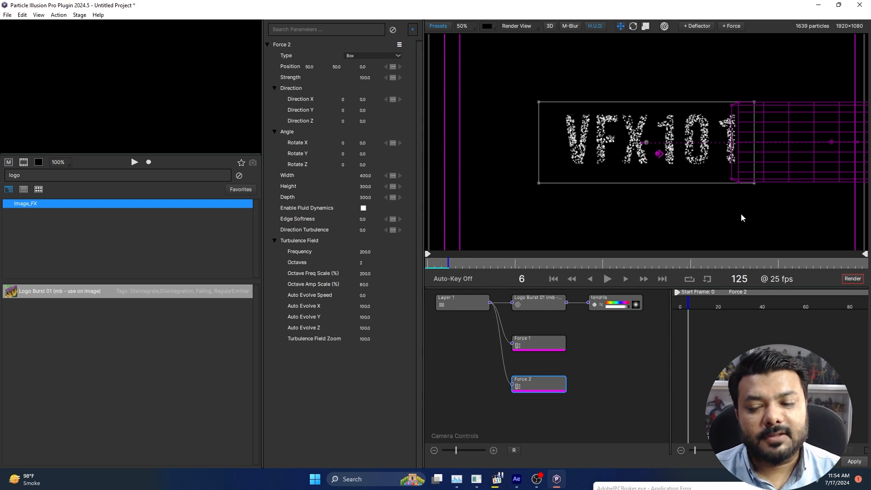
{"action": "scroll", "coordinate": [656, 185], "scroll_direction": "down", "scroll_amount": 2}
{"action": "left_click_drag", "start_coordinate": [546, 229], "coordinate": [525, 229]}
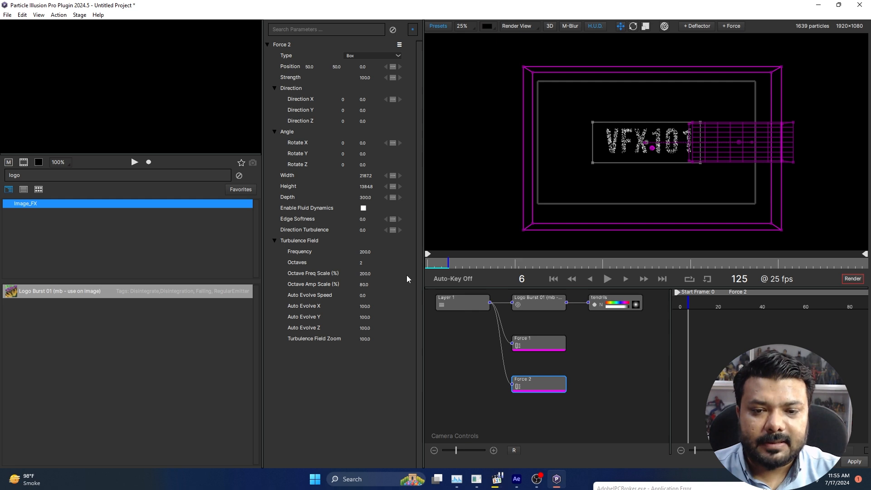
Step: Enable Fluid Dynamics on Force 2 and set its Strength to 0
{"action": "left_click", "coordinate": [364, 208]}
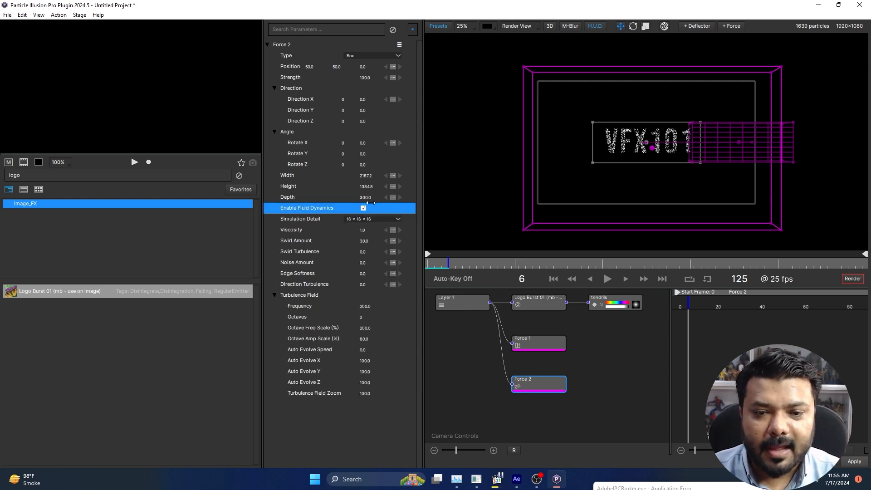
{"action": "left_click_drag", "start_coordinate": [431, 266], "coordinate": [412, 274]}
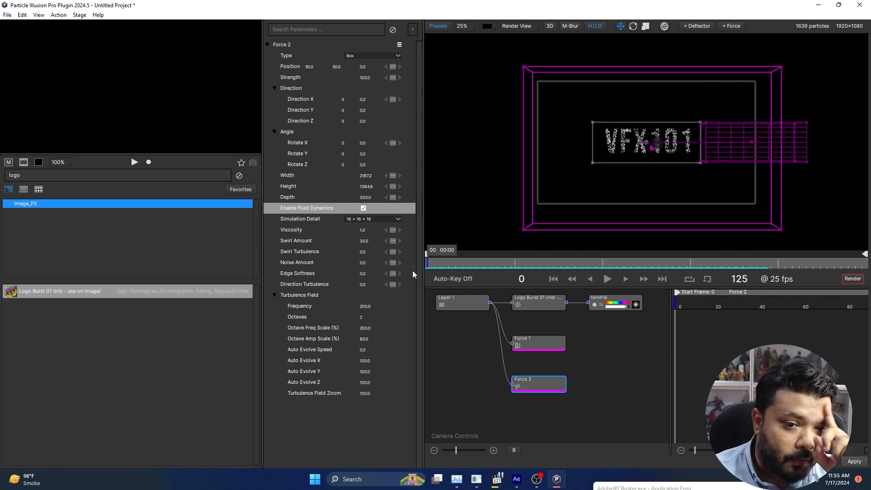
{"action": "double_click", "coordinate": [365, 78]}
{"action": "type", "text": "0"}
{"action": "key", "text": "Return"}
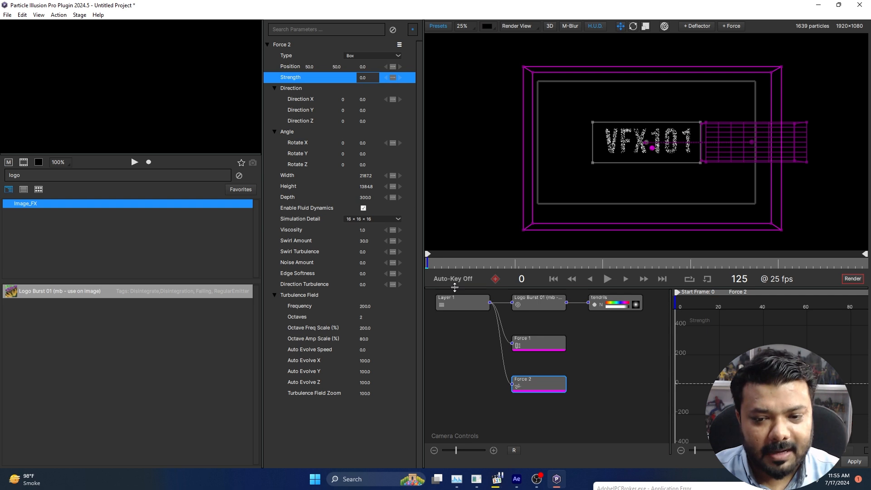
Step: Set Force 2's Simulation Detail to 64 x 64 x 64 and play the fluid motion from frame 0
{"action": "left_click_drag", "start_coordinate": [436, 264], "coordinate": [643, 275]}
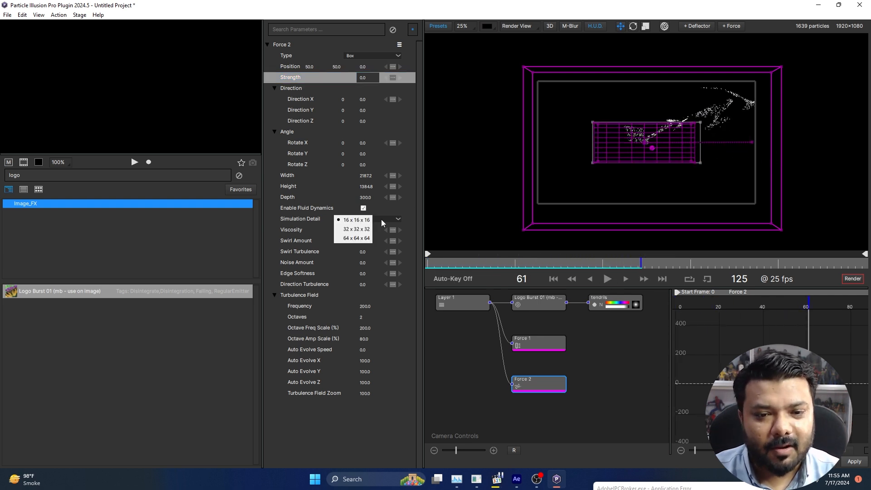
{"action": "left_click", "coordinate": [366, 239]}
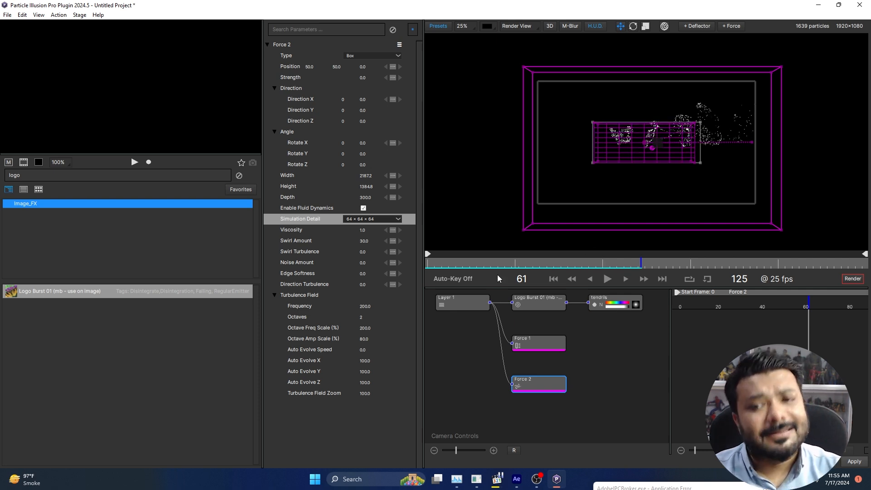
{"action": "left_click_drag", "start_coordinate": [467, 266], "coordinate": [417, 269]}
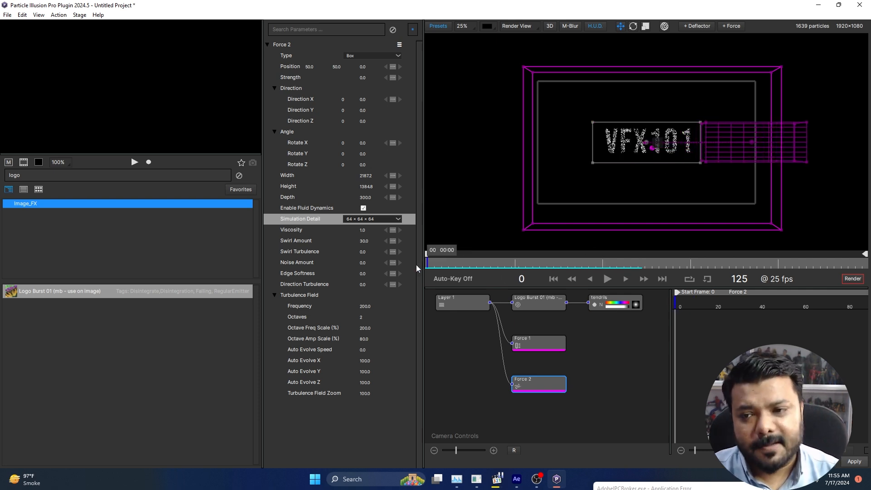
{"action": "left_click", "coordinate": [607, 280]}
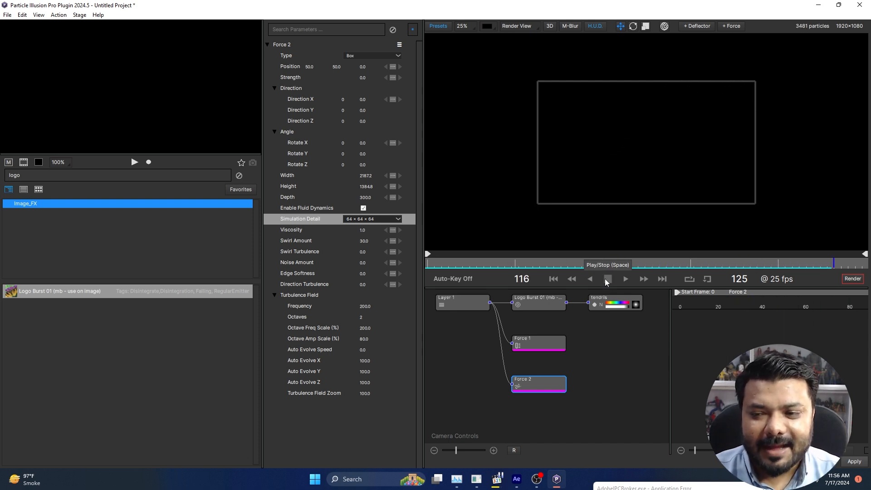
{"action": "left_click", "coordinate": [606, 279]}
{"action": "left_click", "coordinate": [608, 278]}
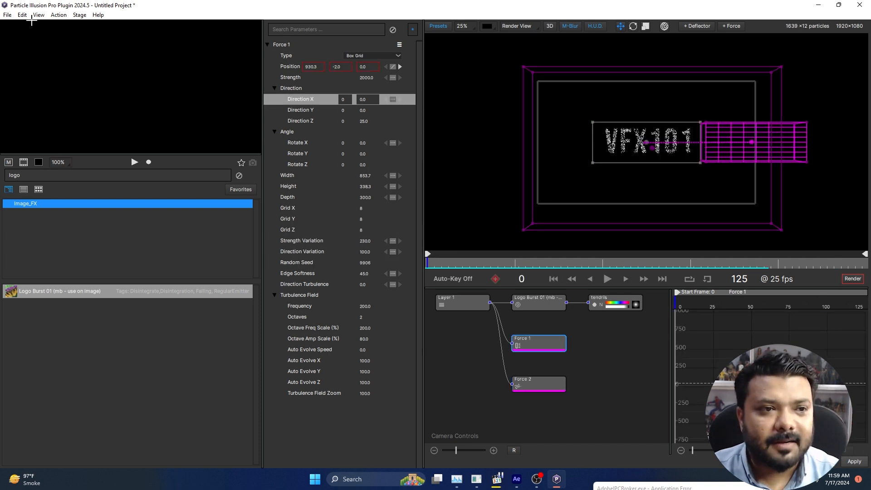
Step: Set the motion blur Total Frames to 20 in the project settings and apply the change
{"action": "left_click", "coordinate": [37, 15]}
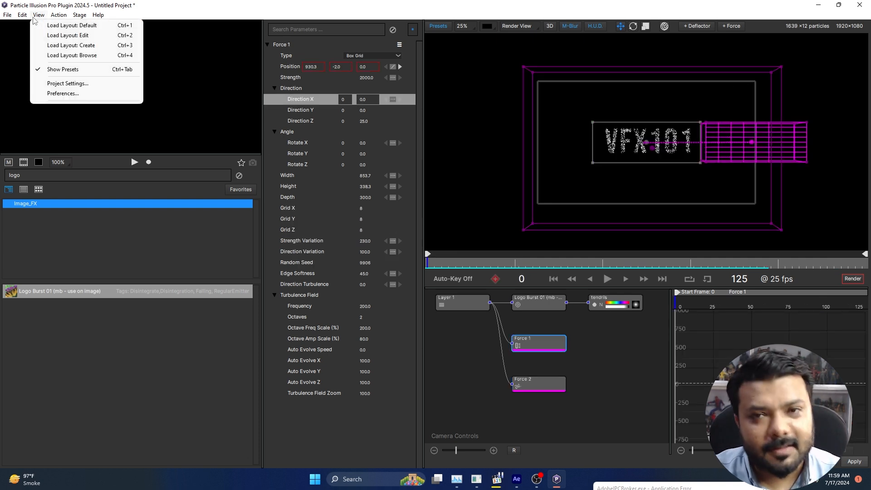
{"action": "left_click", "coordinate": [76, 83]}
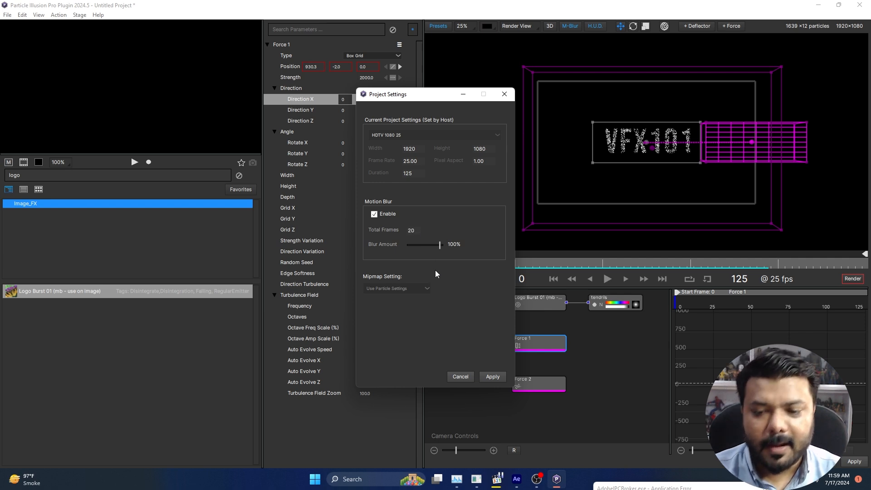
{"action": "left_click", "coordinate": [492, 376]}
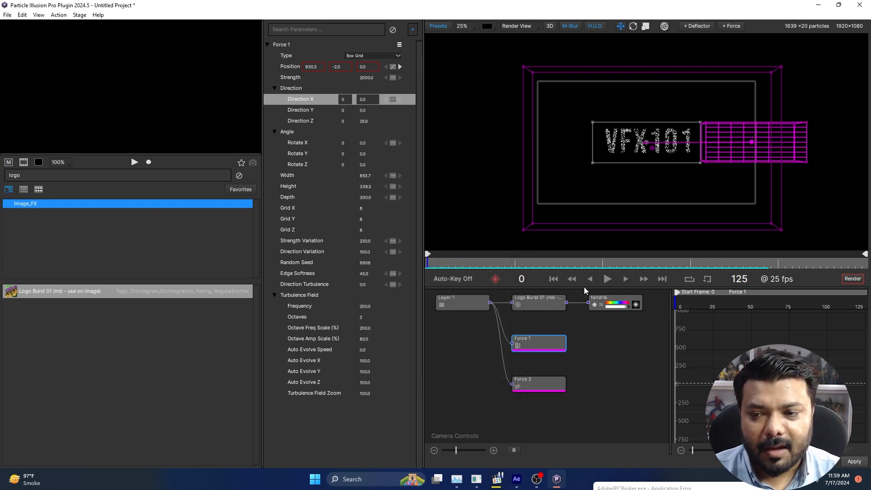
Step: Play the motion-blurred animation, and preview Comp 1 with the VFX101 disintegration in After Effects
{"action": "left_click", "coordinate": [613, 282]}
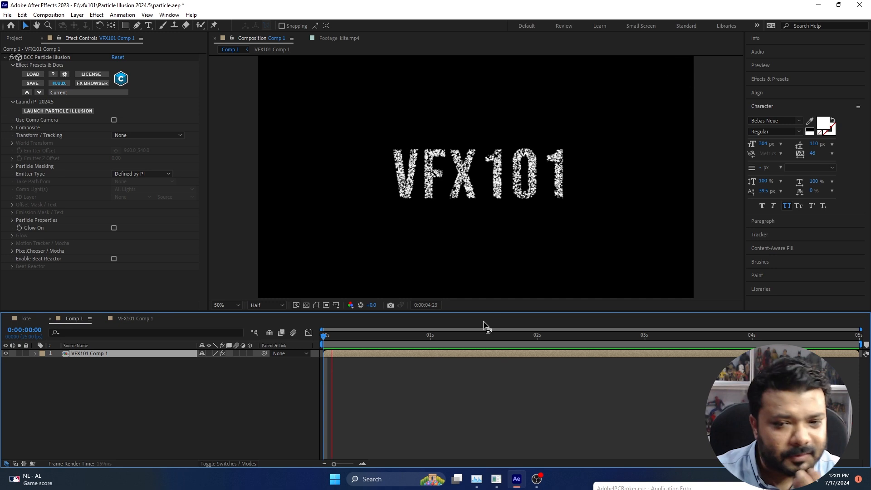
{"action": "key", "text": "space"}
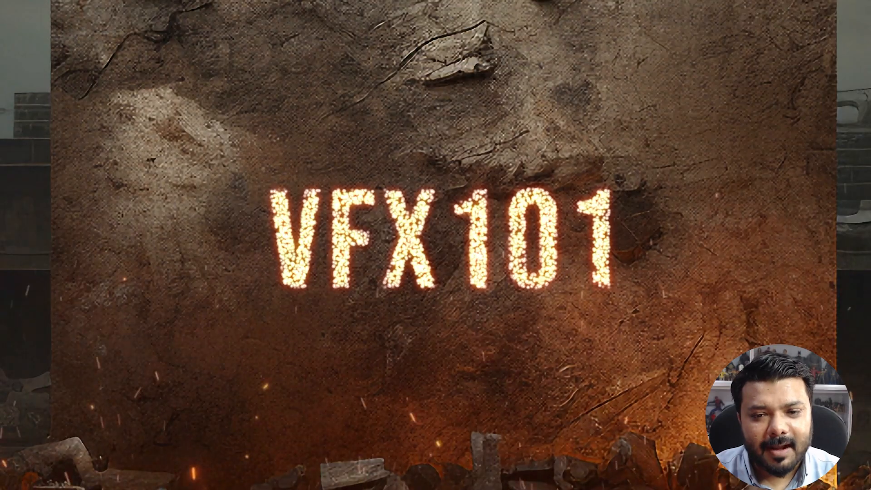